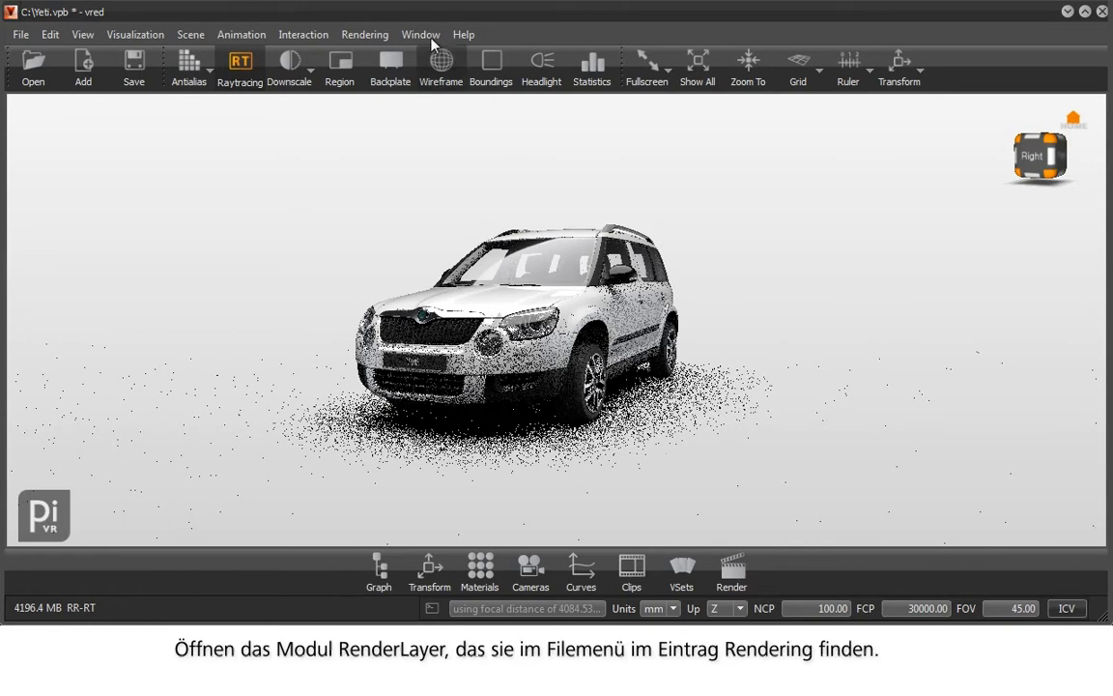
Create a render layer named Car and assign the Yeti geometry from the scenegraph to it
{"action": "left_click", "coordinate": [364, 35]}
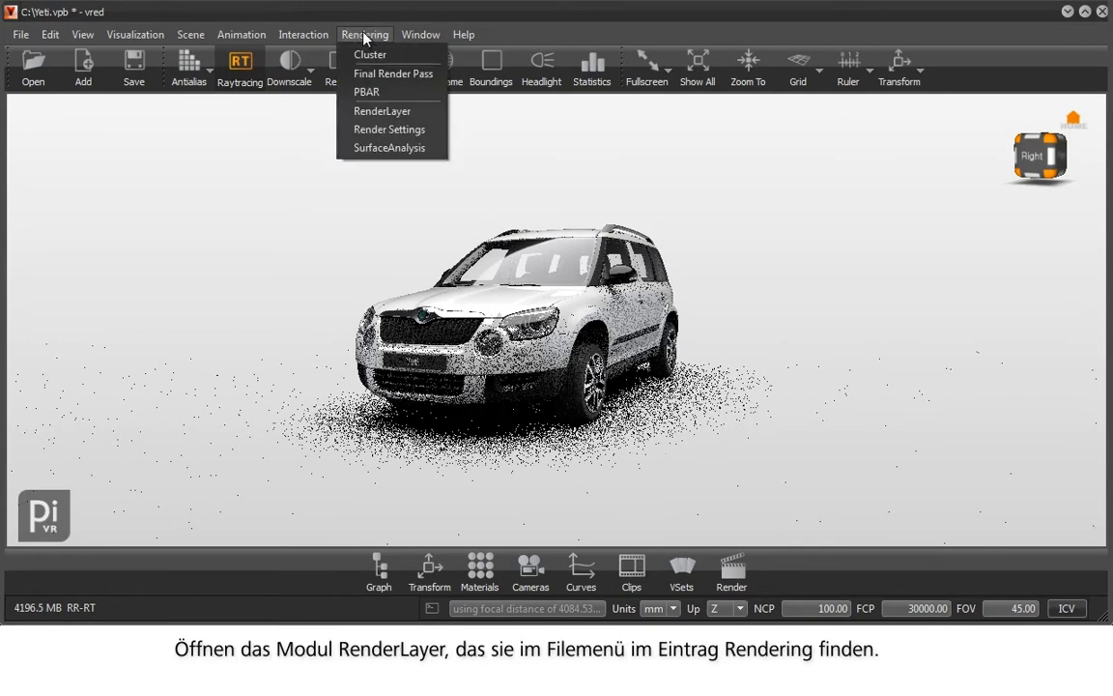
{"action": "left_click", "coordinate": [377, 112]}
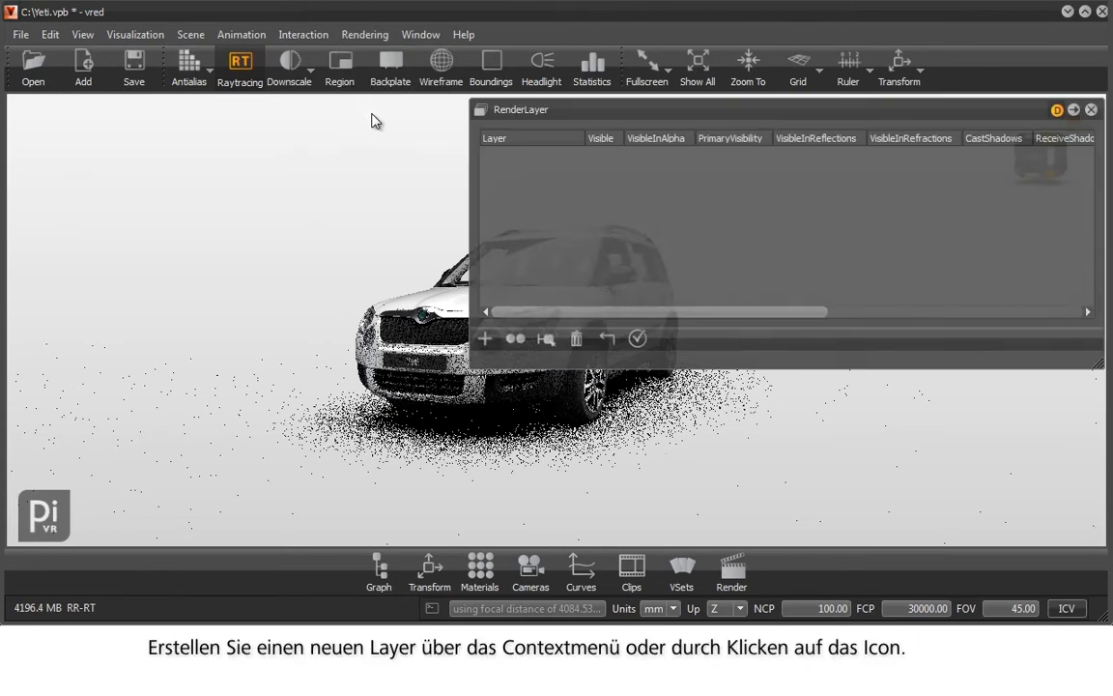
{"action": "right_click", "coordinate": [523, 192]}
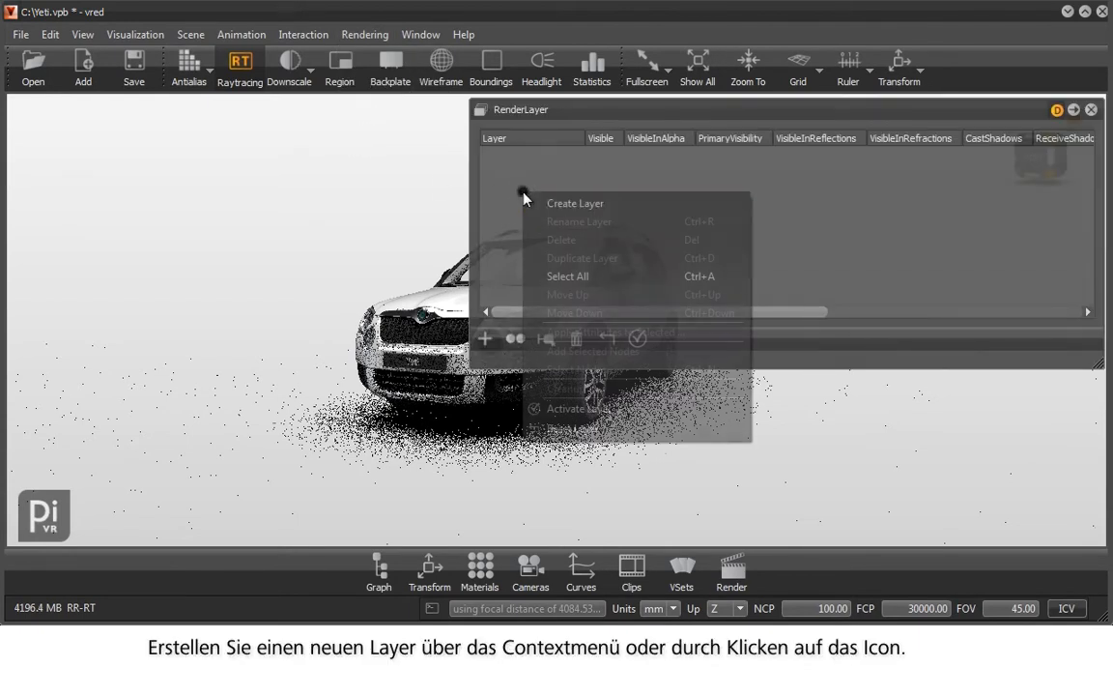
{"action": "left_click", "coordinate": [544, 204]}
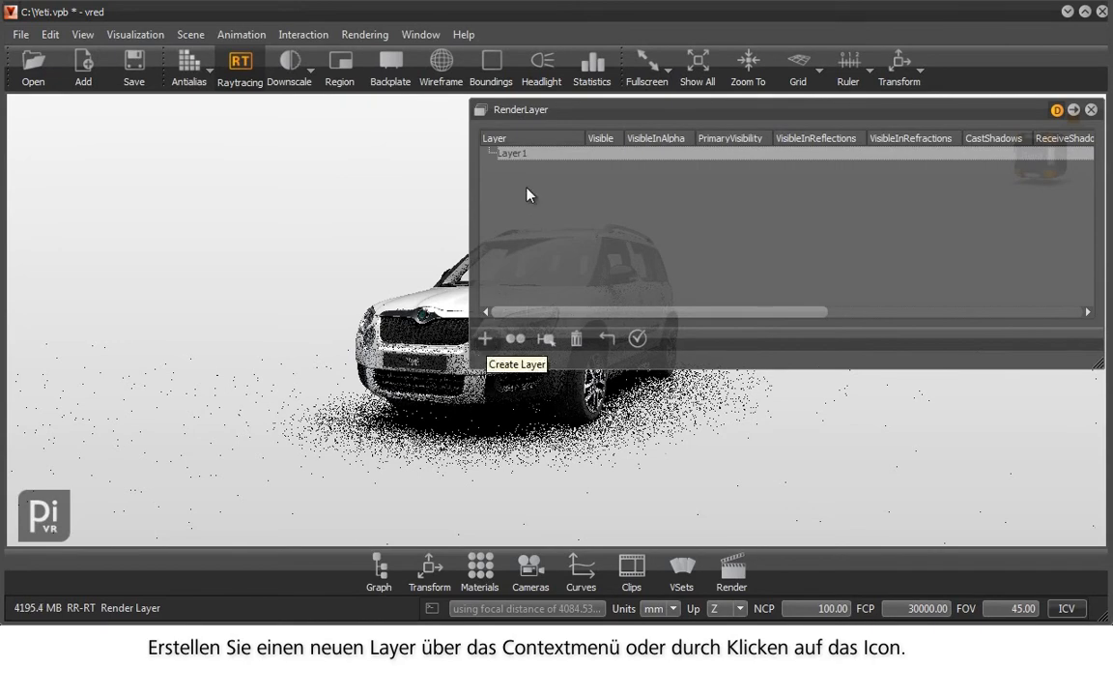
{"action": "double_click", "coordinate": [512, 153]}
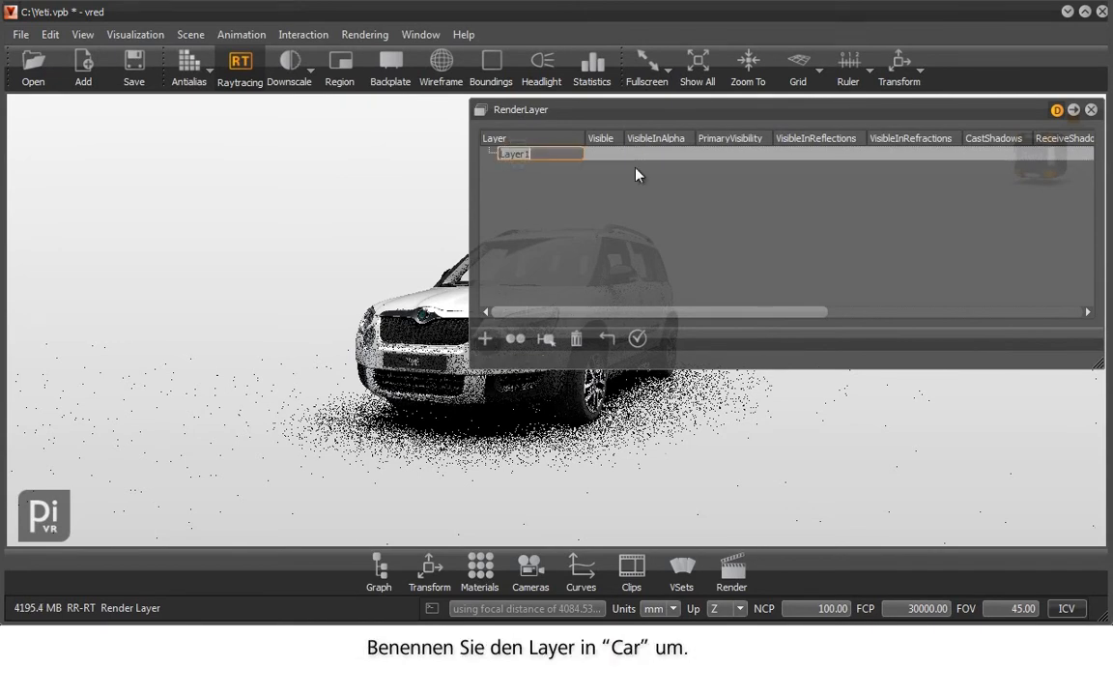
{"action": "type", "text": "Car"}
{"action": "key", "text": "Return"}
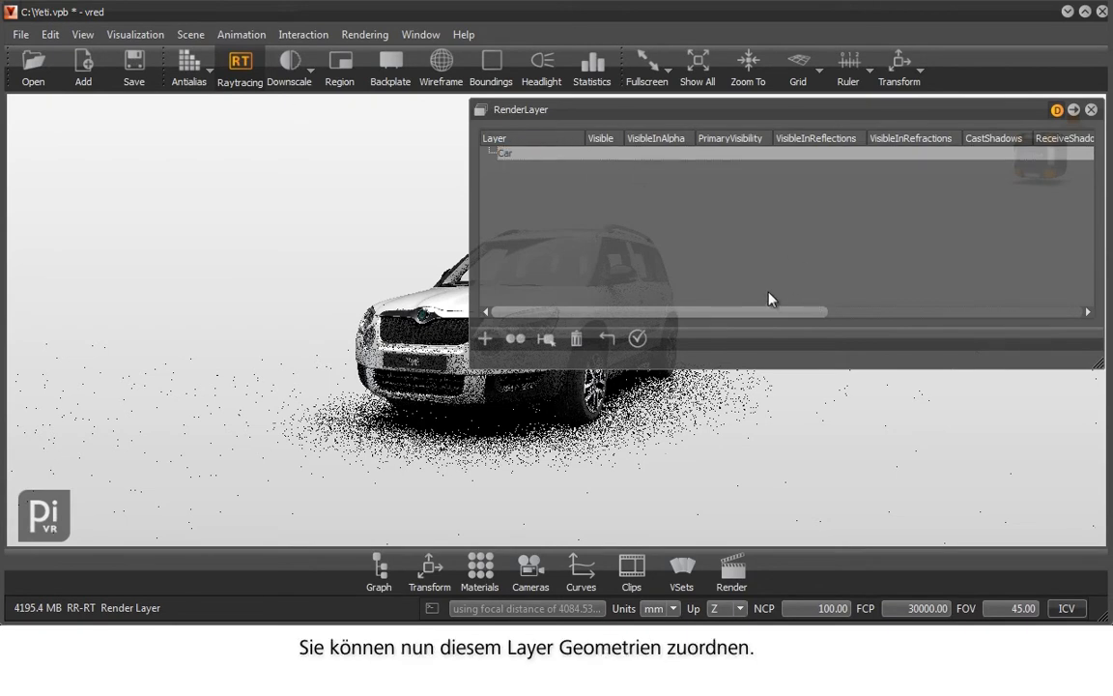
{"action": "left_click", "coordinate": [380, 572]}
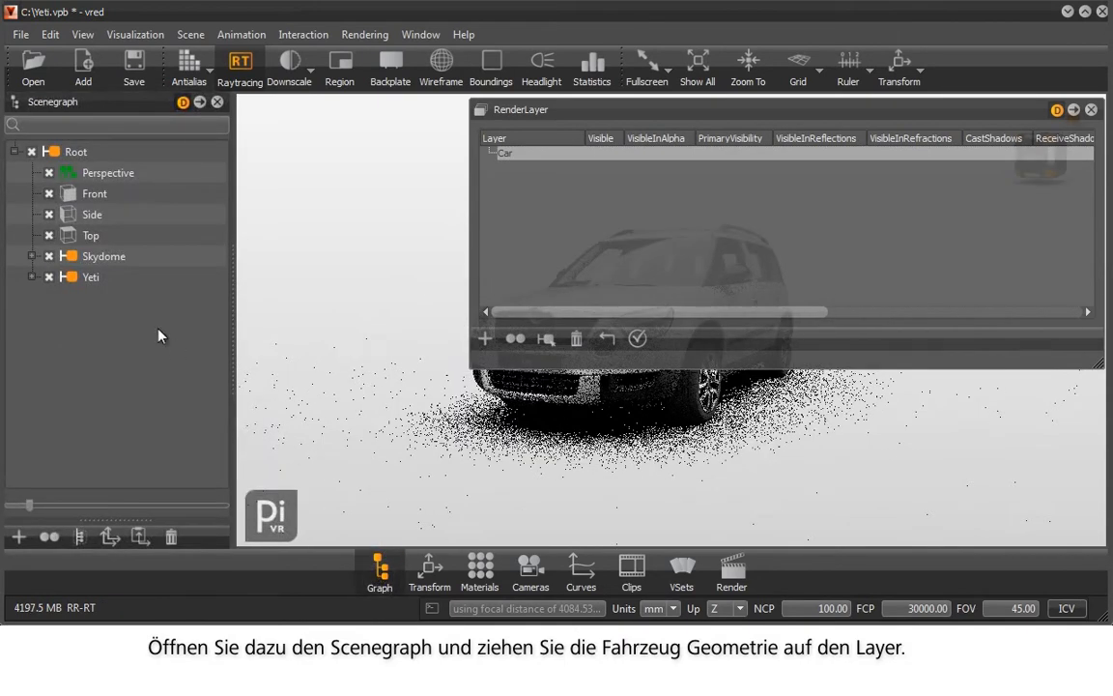
{"action": "left_click_drag", "start_coordinate": [89, 278], "coordinate": [523, 162]}
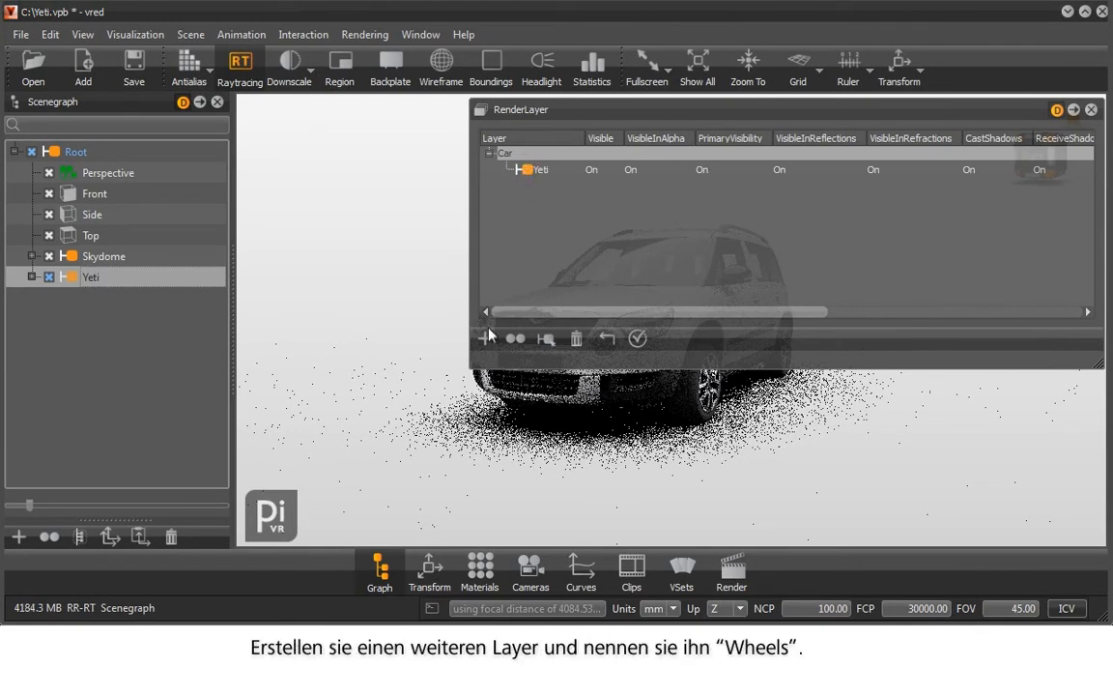
Create a second render layer and name it Wheels
{"action": "left_click", "coordinate": [486, 338]}
{"action": "double_click", "coordinate": [514, 187]}
{"action": "type", "text": "Wheels"}
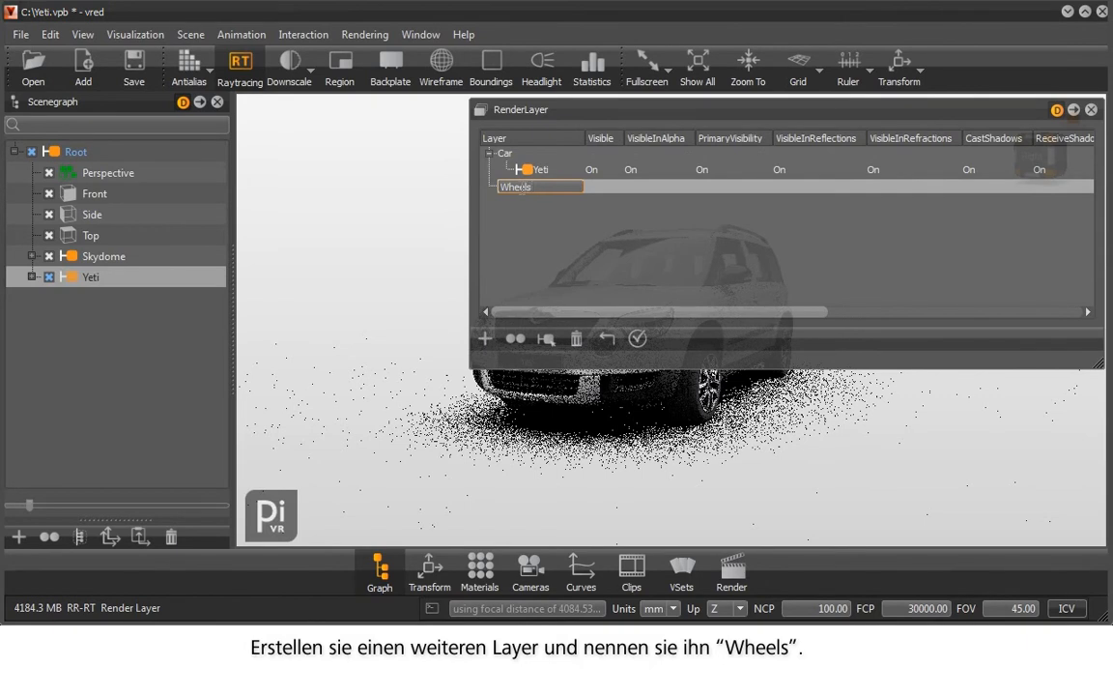
{"action": "key", "text": "Return"}
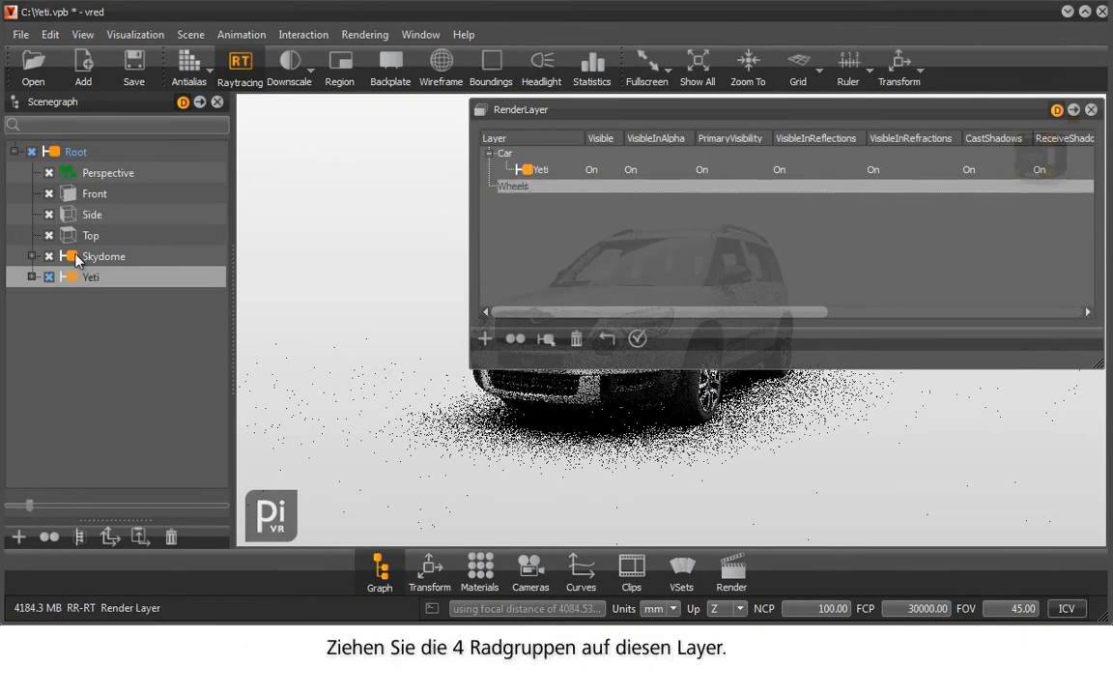
Assign the Right_Front, Left_Rear, Left_Front and Right_Rear wheel groups to the Wheels layer and close the scenegraph
{"action": "left_click", "coordinate": [32, 277]}
{"action": "left_click", "coordinate": [50, 318]}
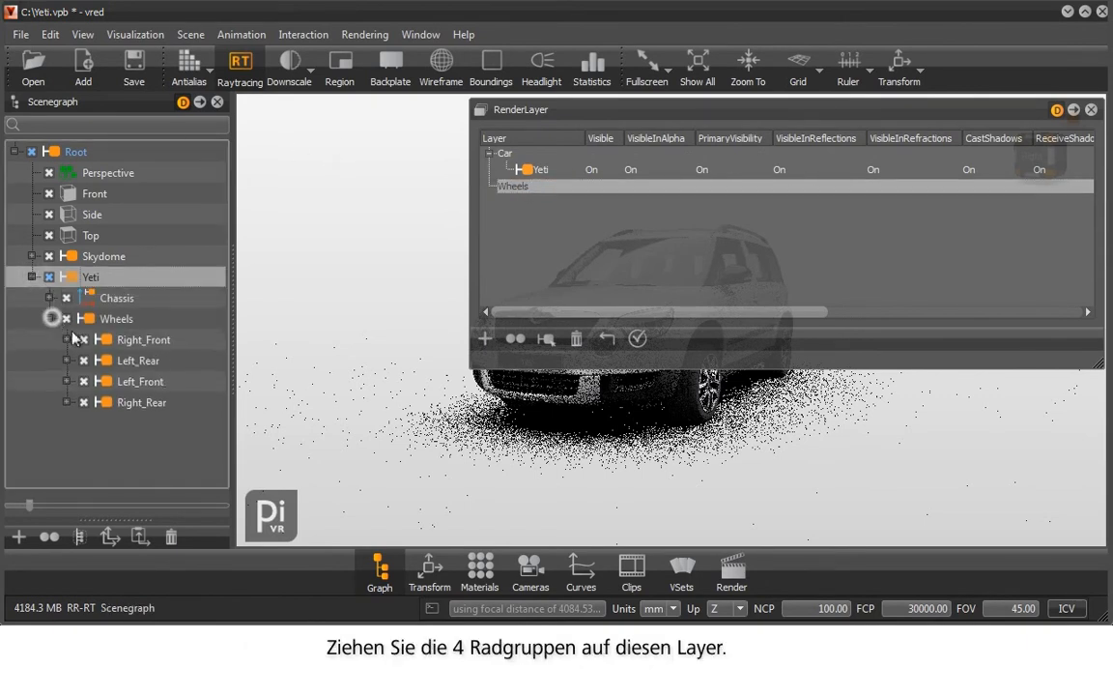
{"action": "left_click", "coordinate": [143, 339]}
{"action": "left_click", "coordinate": [141, 401], "text": "shift"}
{"action": "left_click_drag", "start_coordinate": [145, 343], "coordinate": [524, 188]}
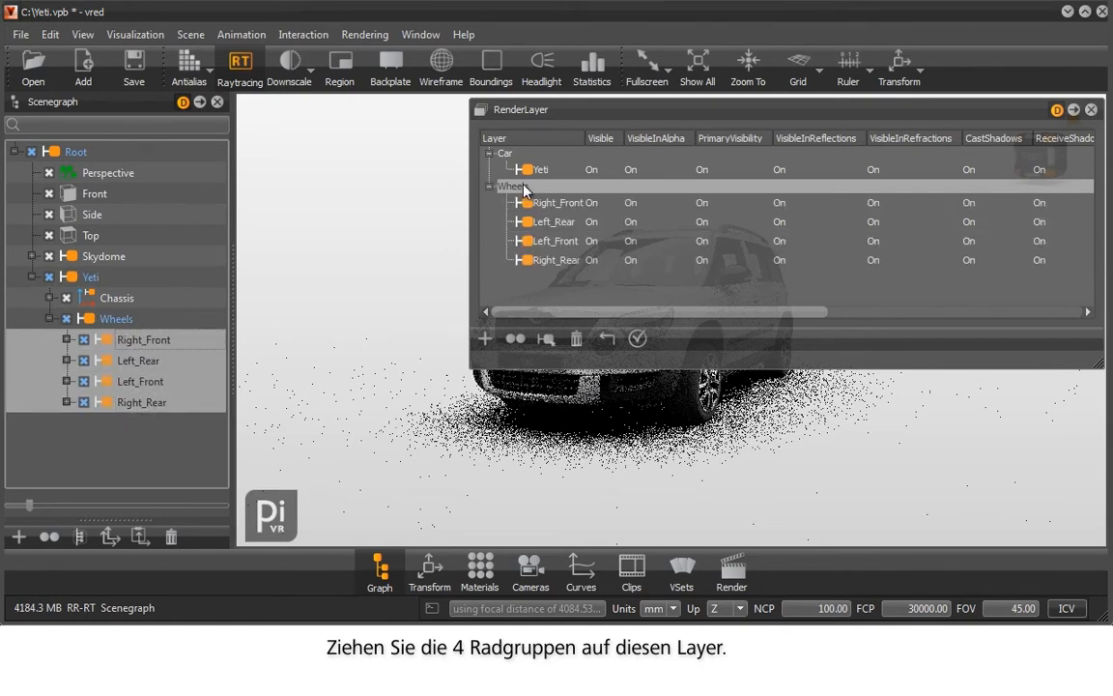
{"action": "left_click", "coordinate": [138, 340]}
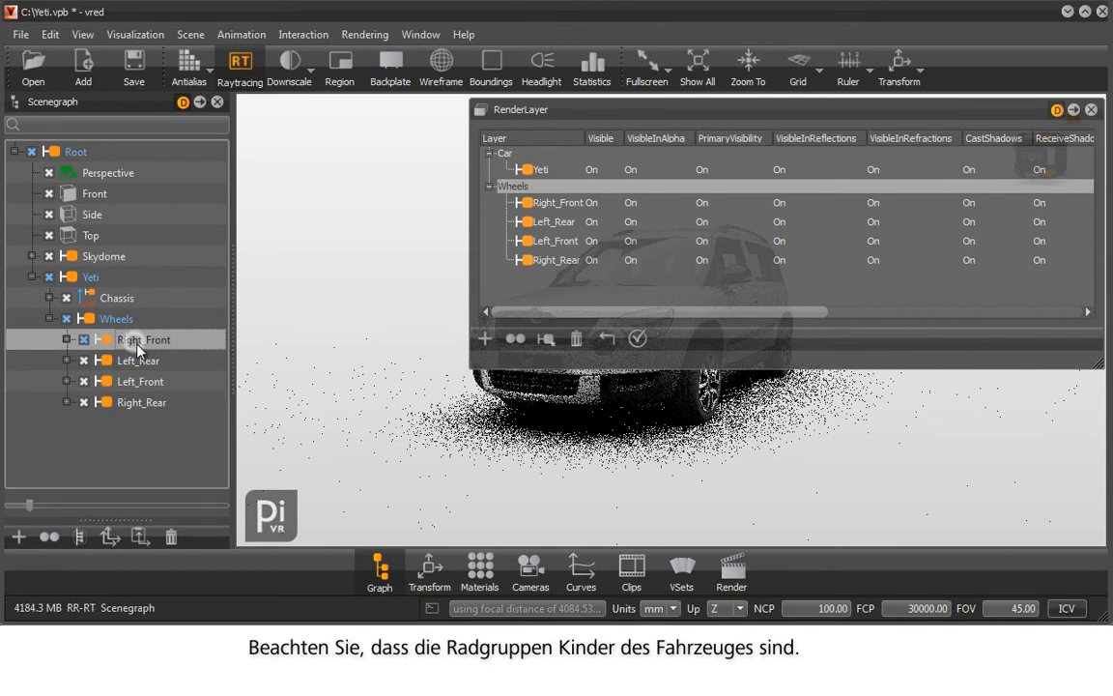
{"action": "left_click", "coordinate": [106, 280]}
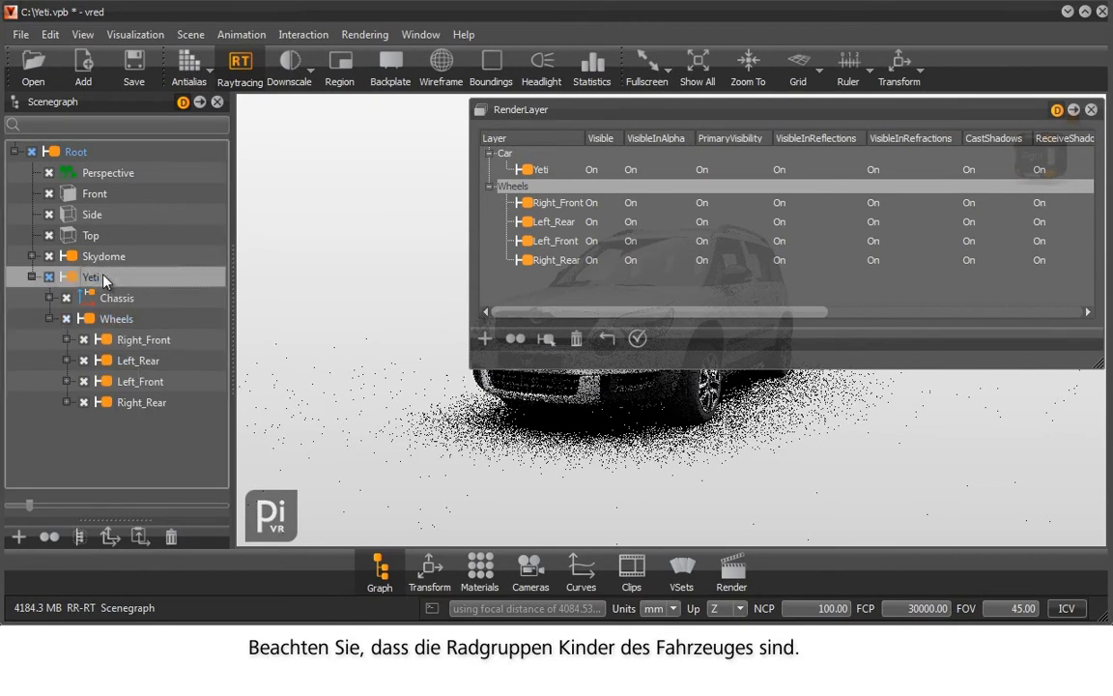
{"action": "left_click", "coordinate": [219, 103]}
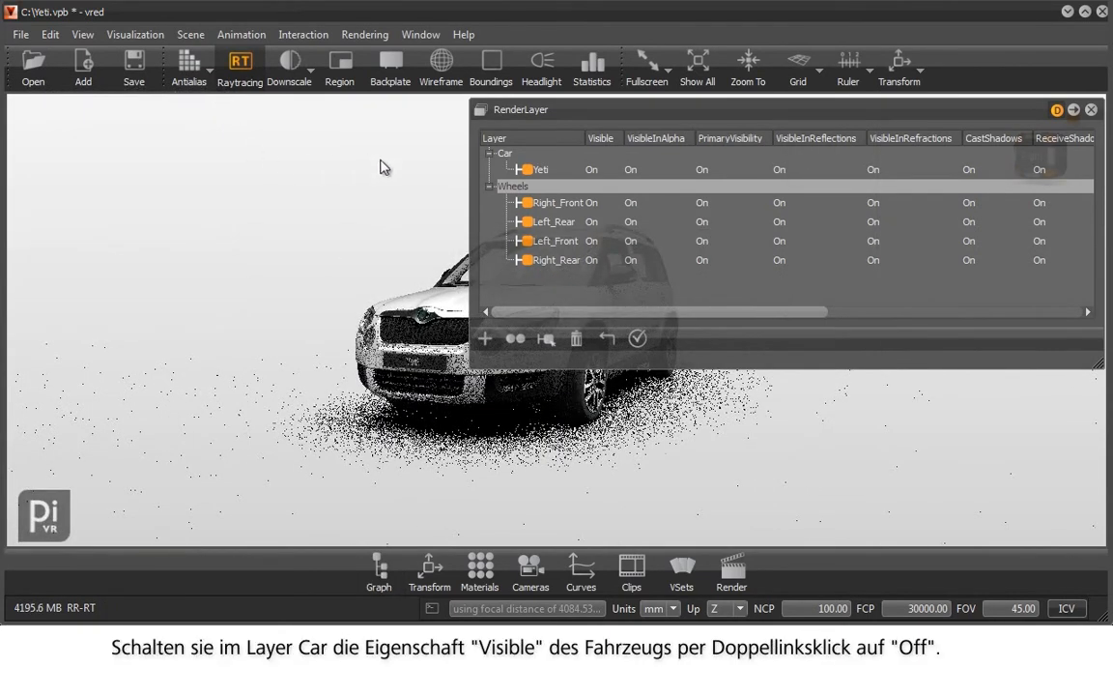
Set the Yeti node's Visible property to Off in the Car layer and activate that layer
{"action": "left_click", "coordinate": [531, 155]}
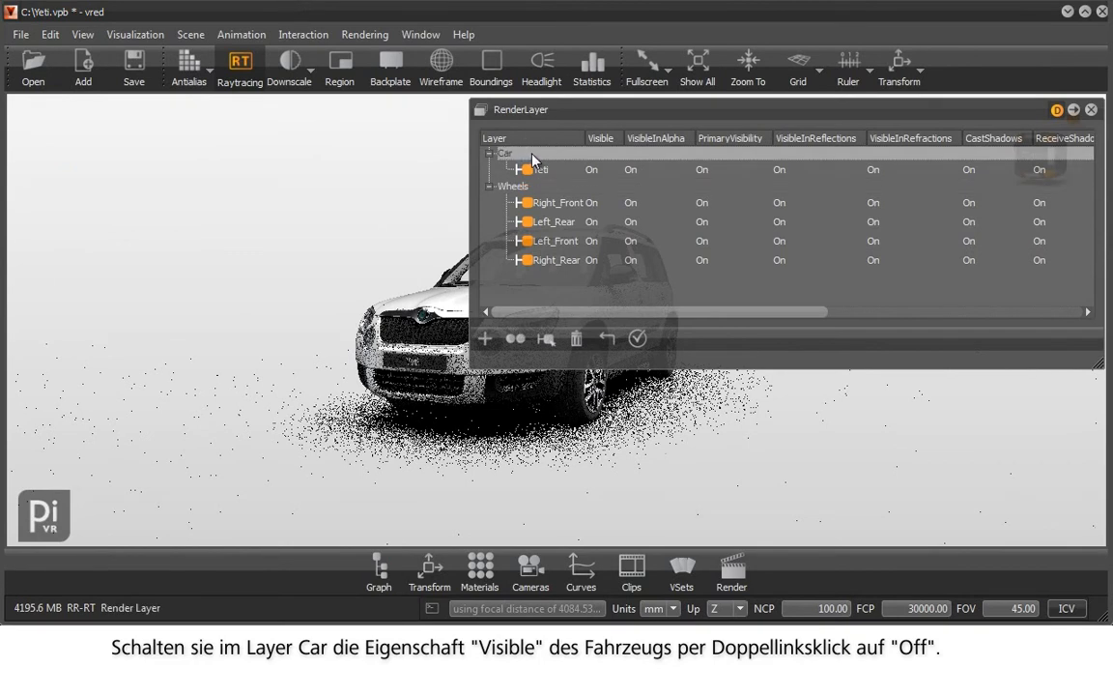
{"action": "double_click", "coordinate": [599, 170]}
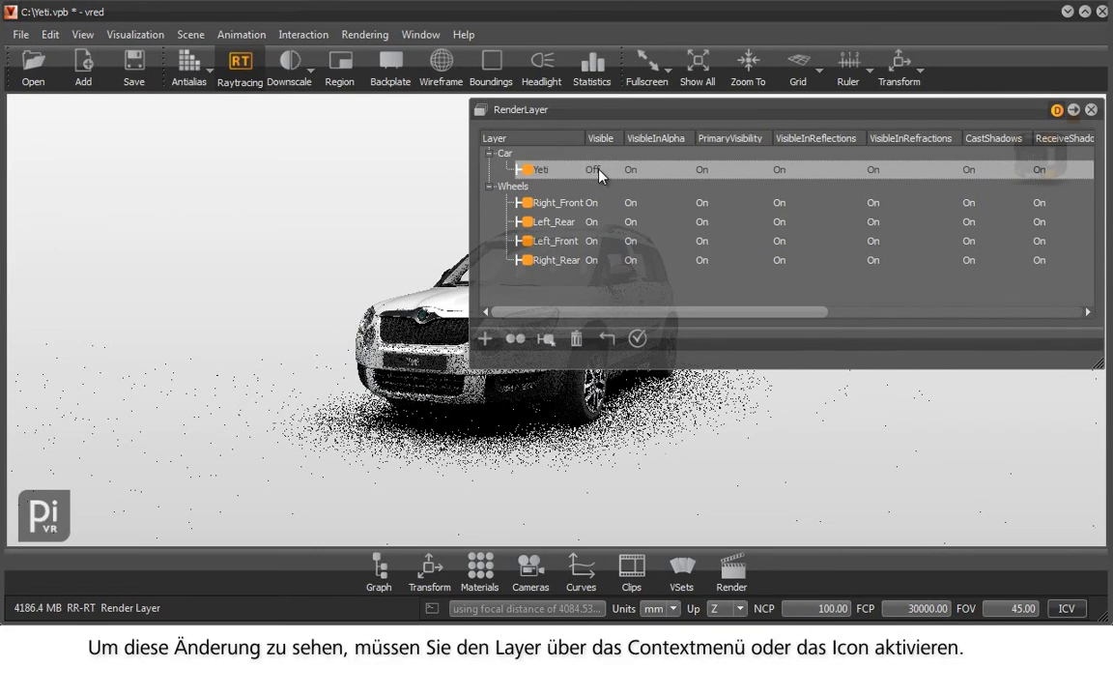
{"action": "left_click", "coordinate": [525, 152]}
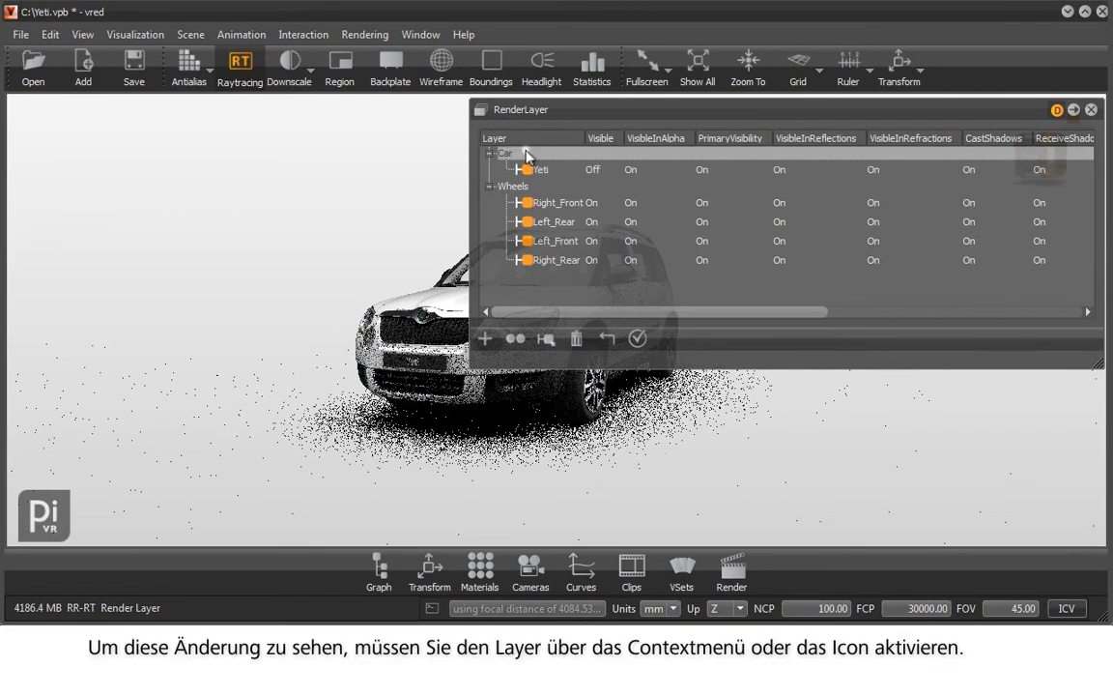
{"action": "left_click", "coordinate": [637, 338]}
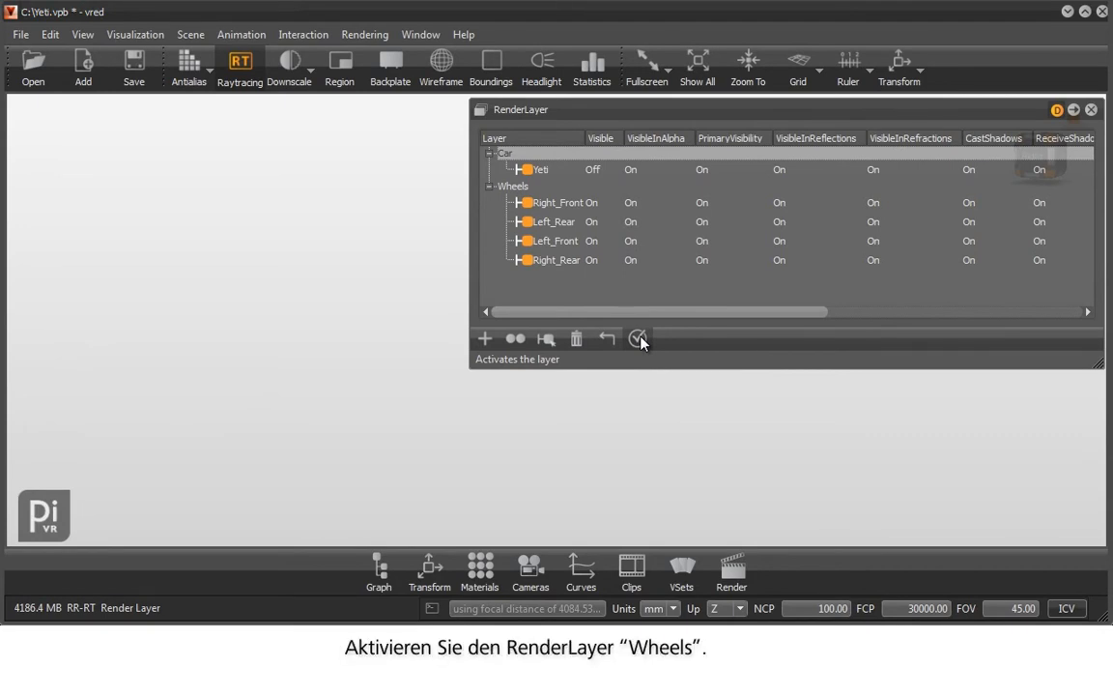
Activate the Wheels render layer and reset the scene to its original state
{"action": "left_click", "coordinate": [526, 187]}
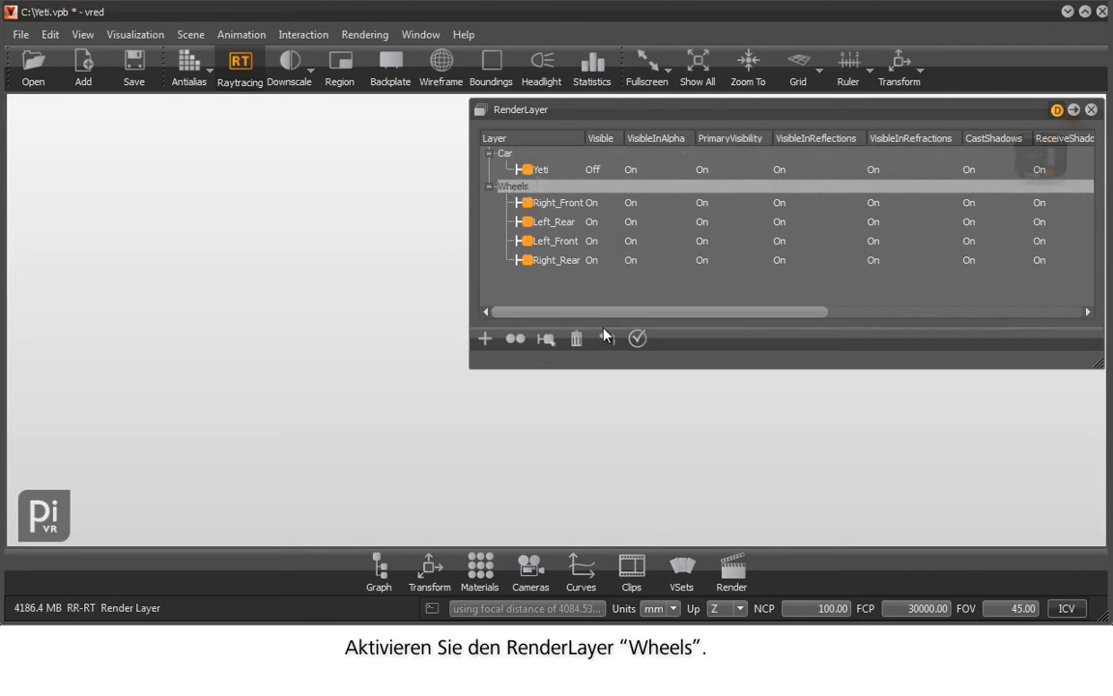
{"action": "left_click", "coordinate": [638, 339]}
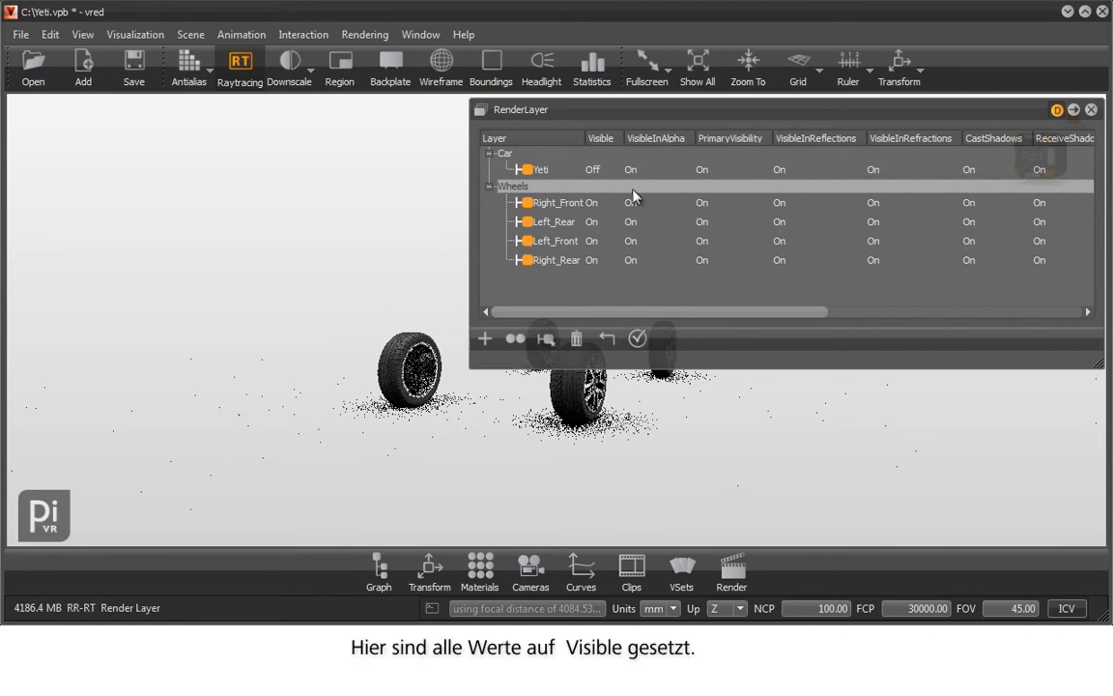
{"action": "left_click", "coordinate": [606, 339]}
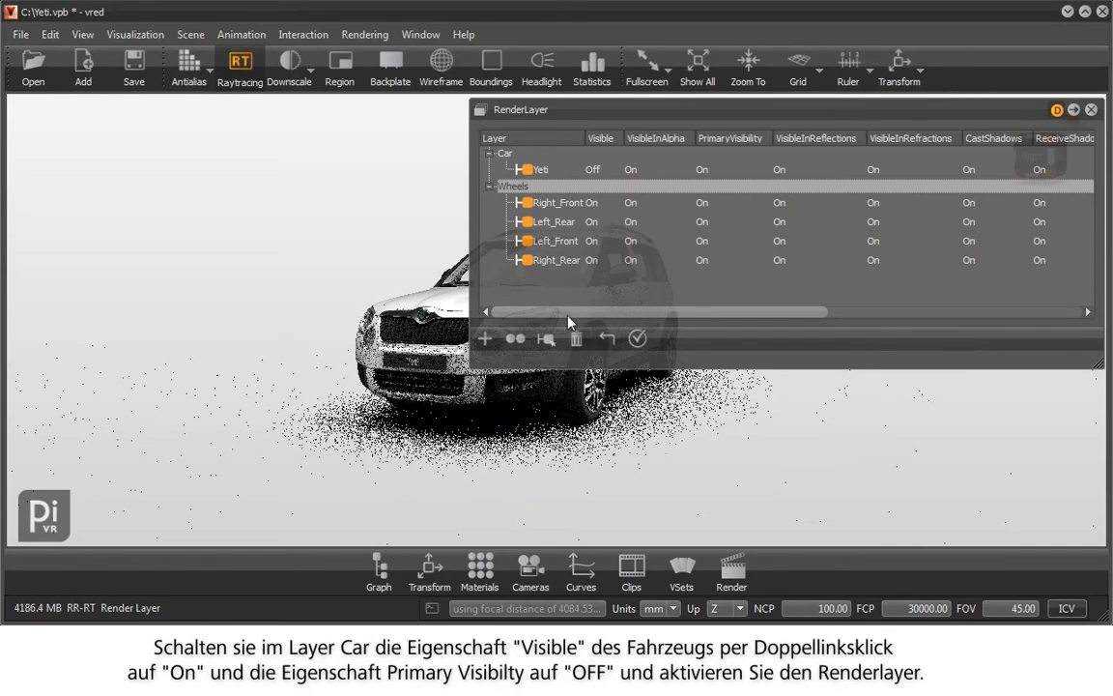
Set Yeti's Visible property to On and PrimaryVisibility to Off in the Car layer, and activate the layer
{"action": "left_click", "coordinate": [538, 153]}
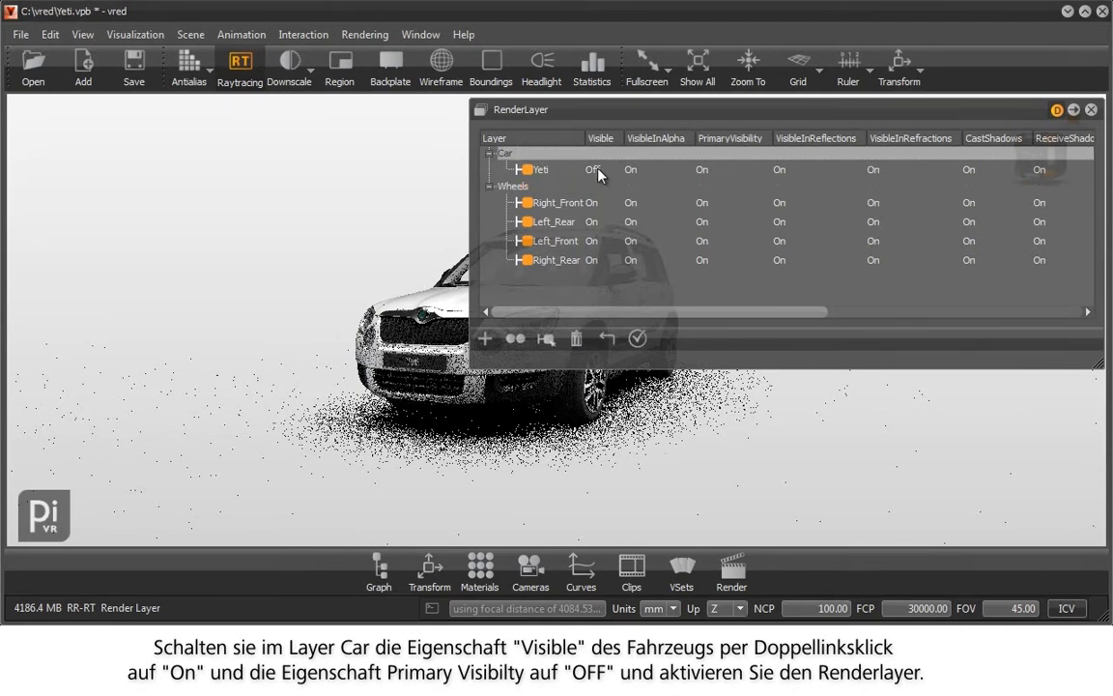
{"action": "double_click", "coordinate": [597, 170]}
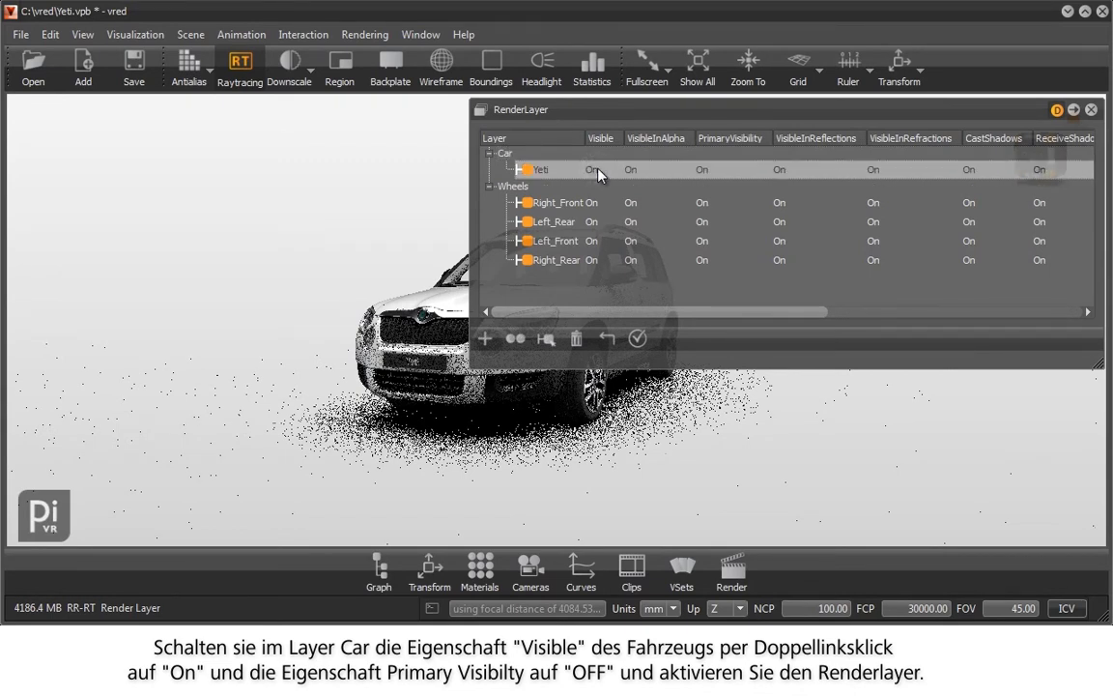
{"action": "double_click", "coordinate": [711, 170]}
{"action": "left_click", "coordinate": [523, 152]}
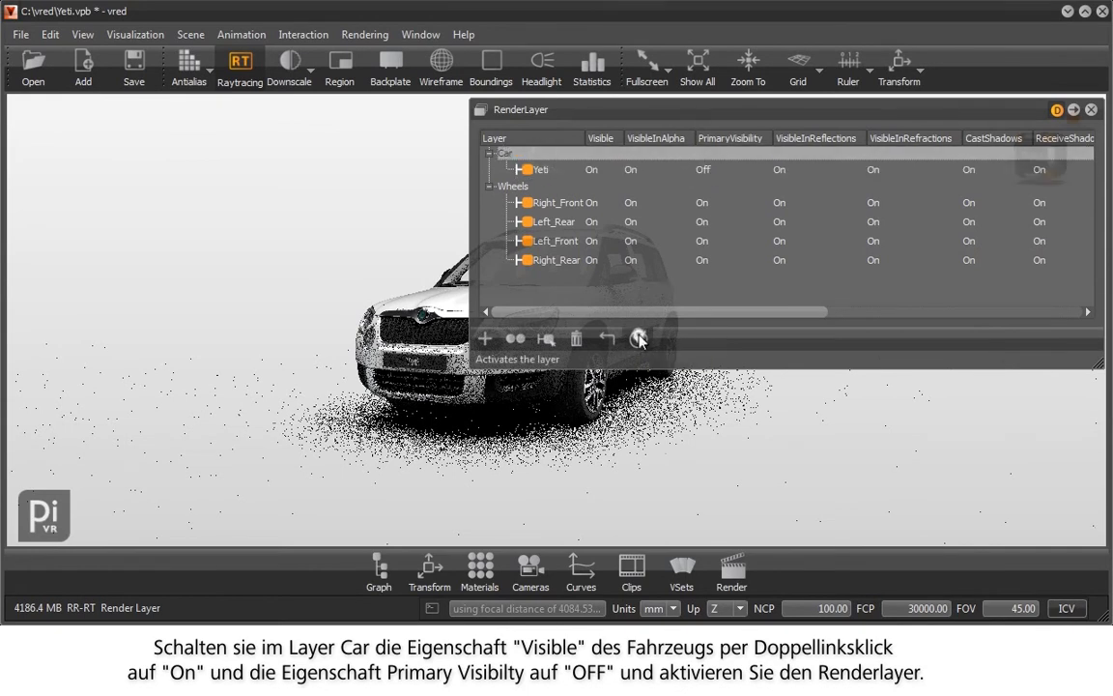
{"action": "left_click", "coordinate": [638, 338]}
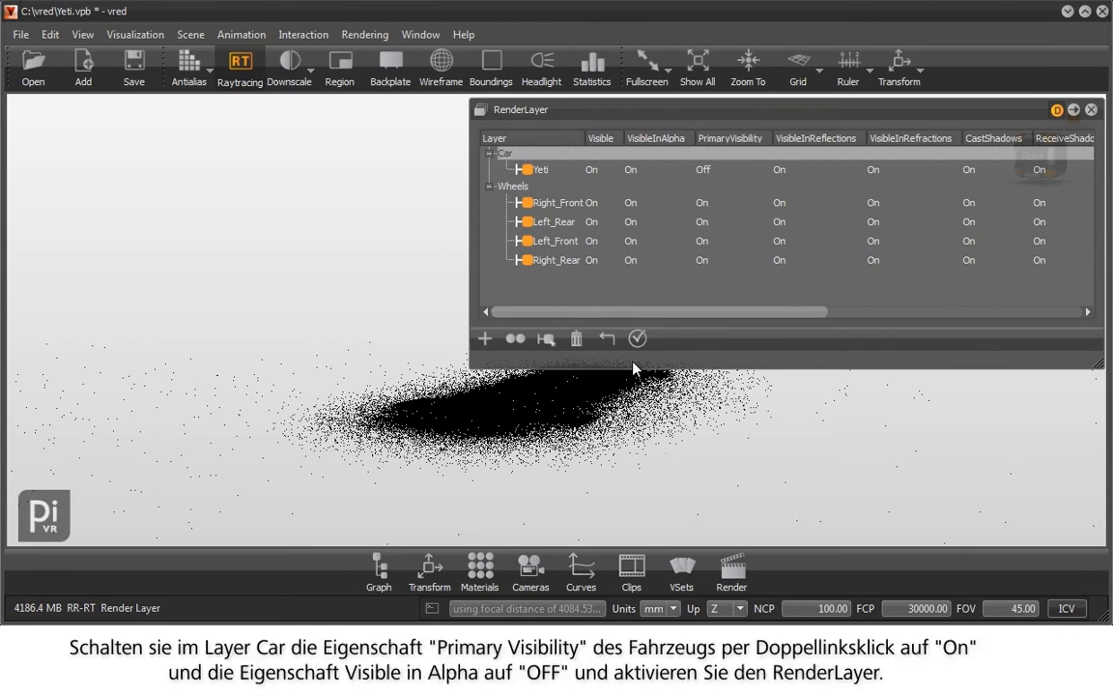
Set Yeti's PrimaryVisibility to On and VisibleInAlpha to Off in the Car layer, and activate the layer
{"action": "double_click", "coordinate": [723, 172]}
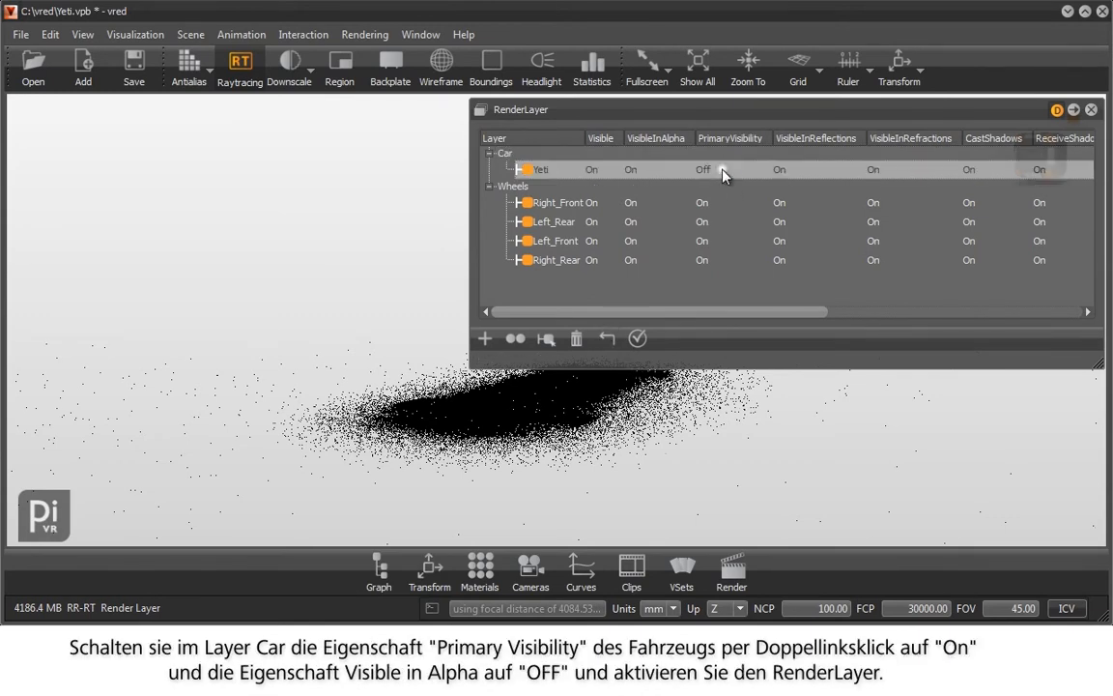
{"action": "double_click", "coordinate": [647, 170]}
{"action": "left_click", "coordinate": [505, 152]}
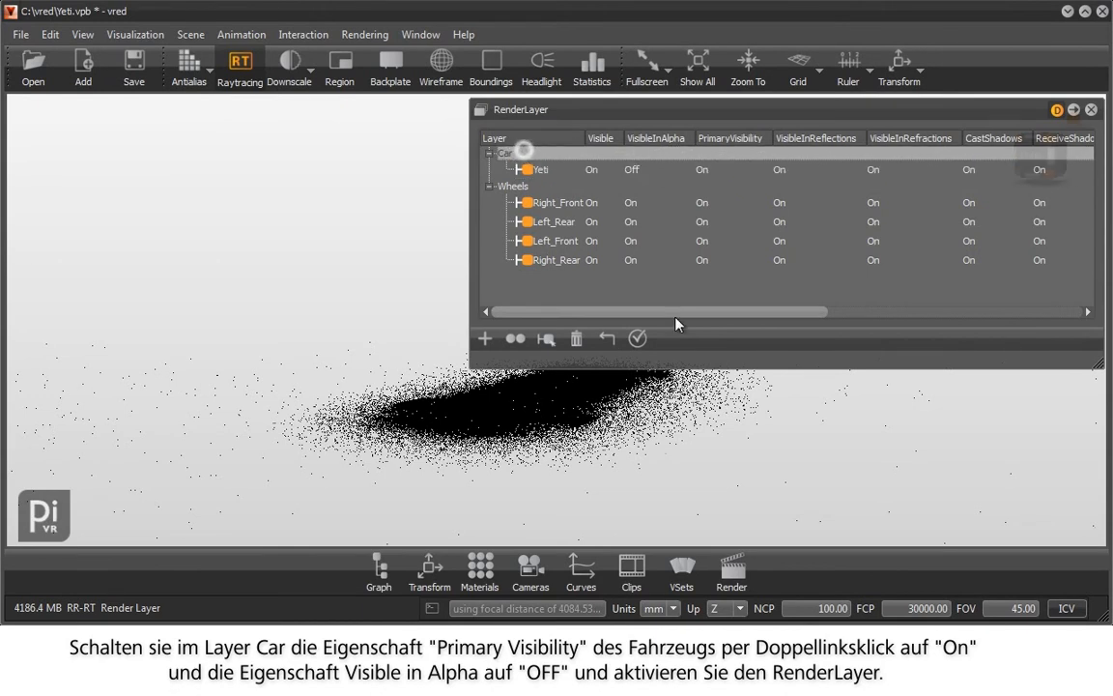
{"action": "left_click", "coordinate": [638, 340]}
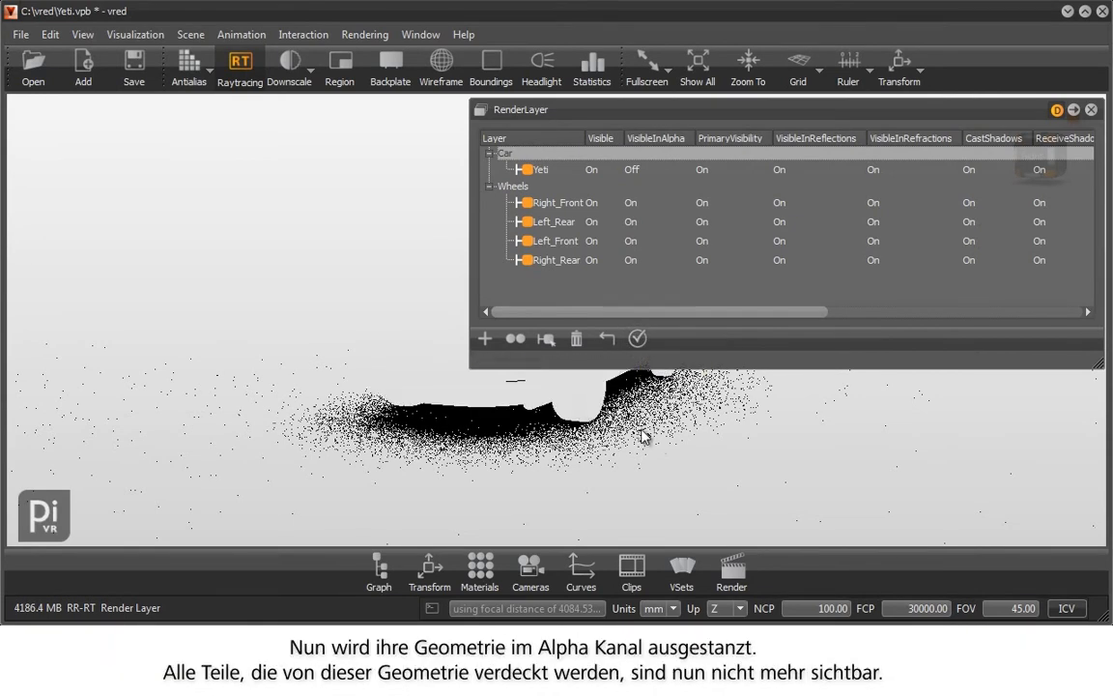
Activate the Wheels render layer and turn on antialiasing for the raytraced view
{"action": "left_click_drag", "start_coordinate": [705, 435], "coordinate": [621, 443]}
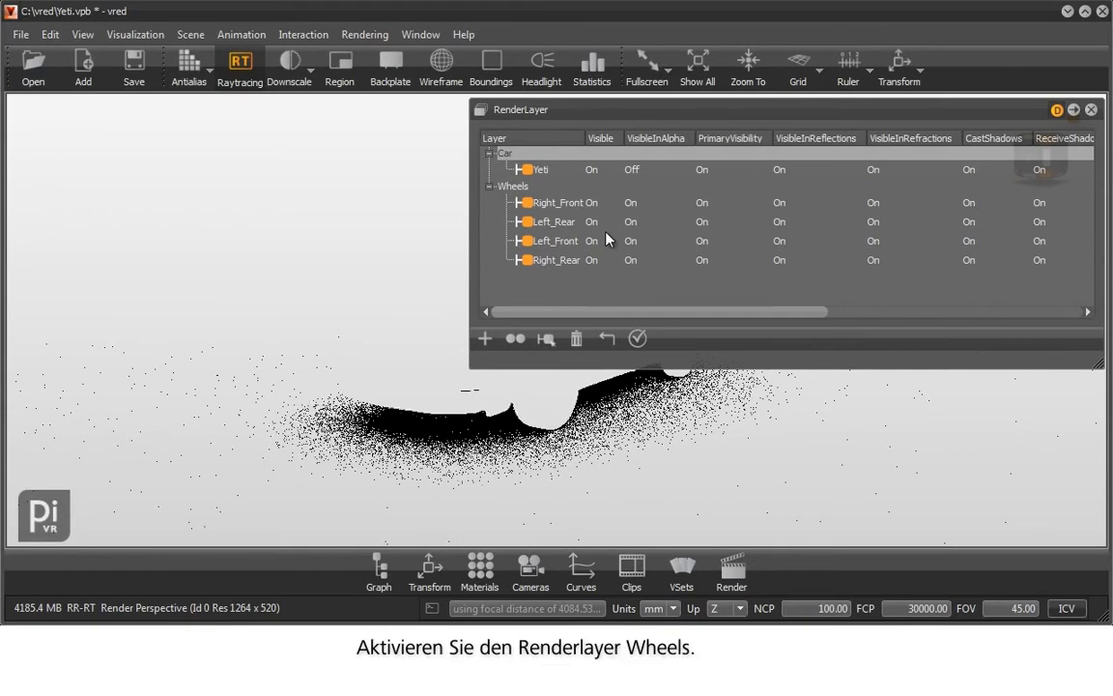
{"action": "left_click", "coordinate": [517, 185]}
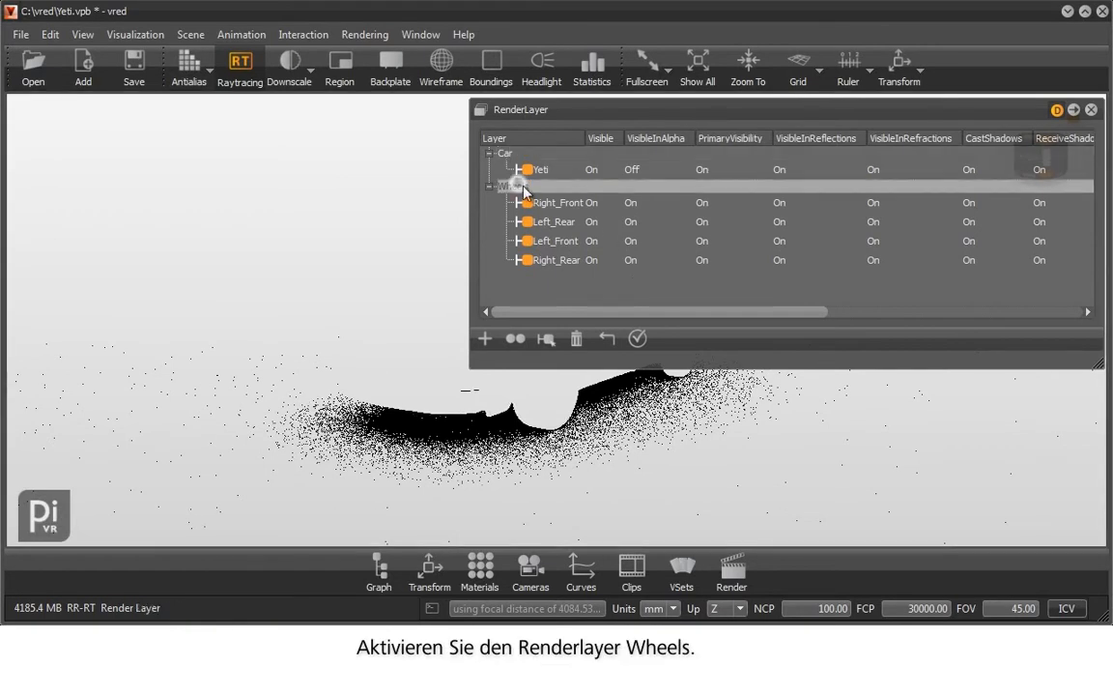
{"action": "left_click", "coordinate": [638, 340]}
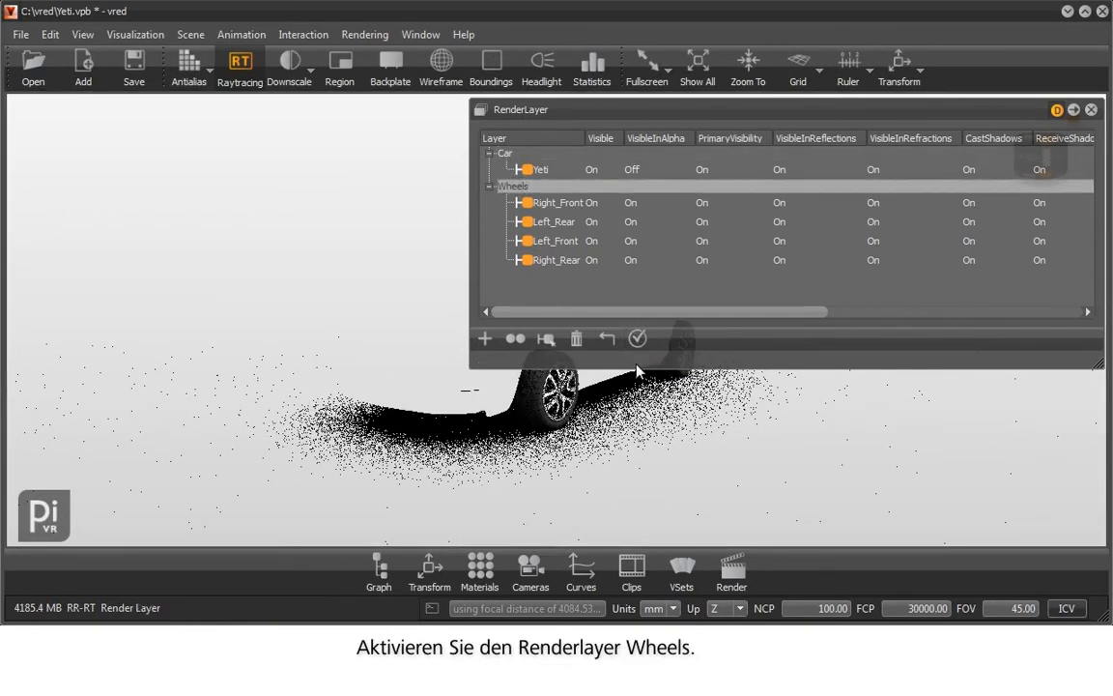
{"action": "left_click_drag", "start_coordinate": [561, 441], "coordinate": [512, 426]}
{"action": "left_click", "coordinate": [182, 63]}
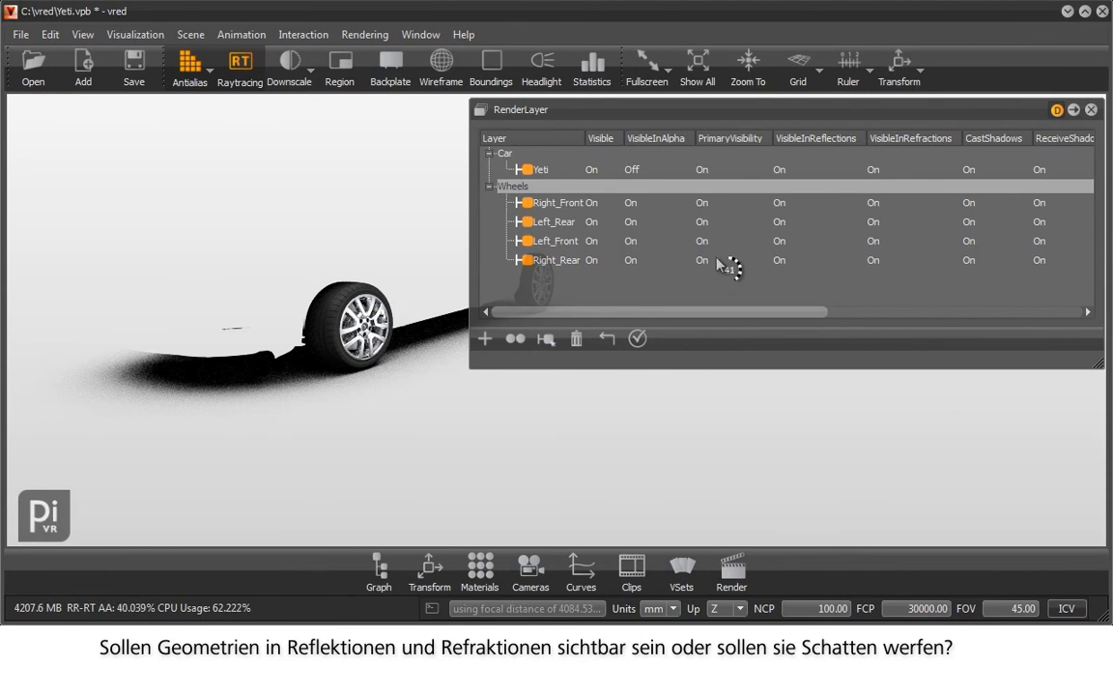
Set CastShadows to Off for all four wheel groups and activate the Wheels layer
{"action": "left_click", "coordinate": [982, 203]}
{"action": "left_click", "coordinate": [981, 221]}
{"action": "left_click", "coordinate": [981, 241]}
{"action": "left_click", "coordinate": [980, 260]}
{"action": "left_click", "coordinate": [512, 185]}
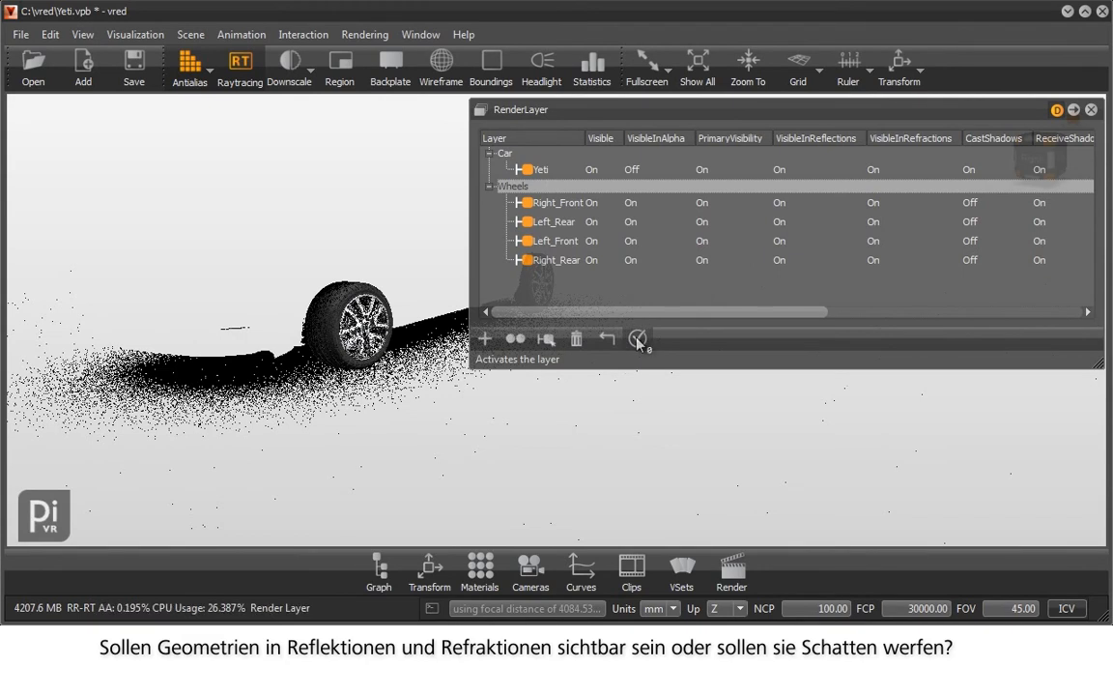
Set CastShadows to On for all four wheel groups and activate the Wheels layer
{"action": "left_click", "coordinate": [971, 203]}
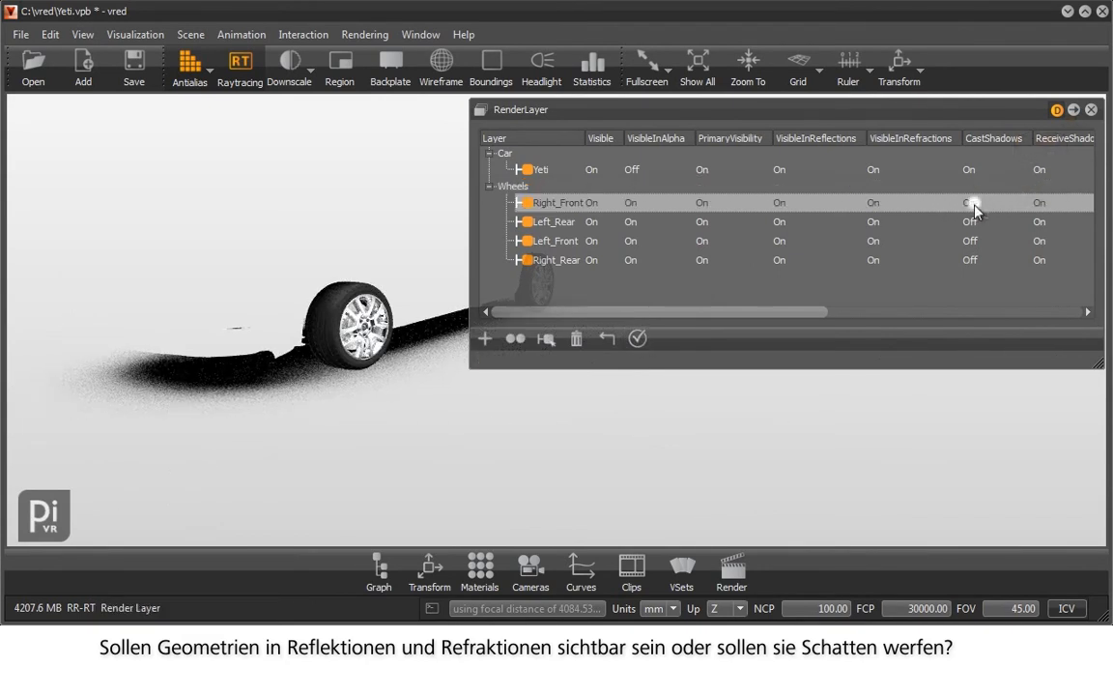
{"action": "left_click", "coordinate": [975, 222]}
{"action": "left_click", "coordinate": [975, 241]}
{"action": "left_click", "coordinate": [976, 260]}
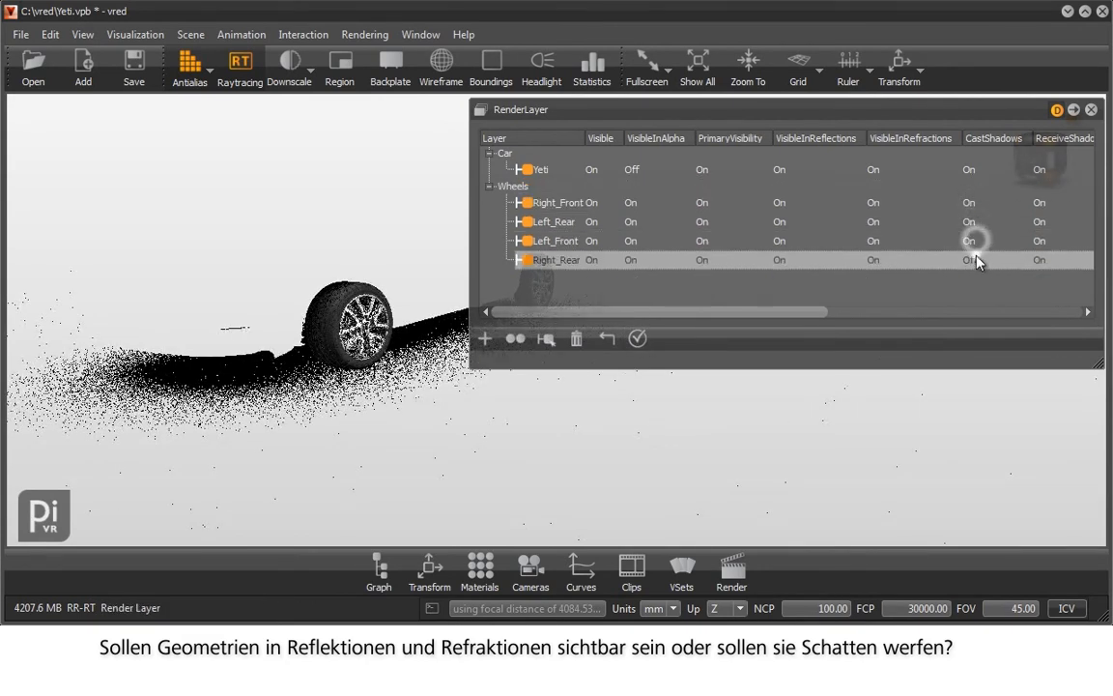
{"action": "left_click", "coordinate": [540, 186]}
{"action": "left_click", "coordinate": [635, 336]}
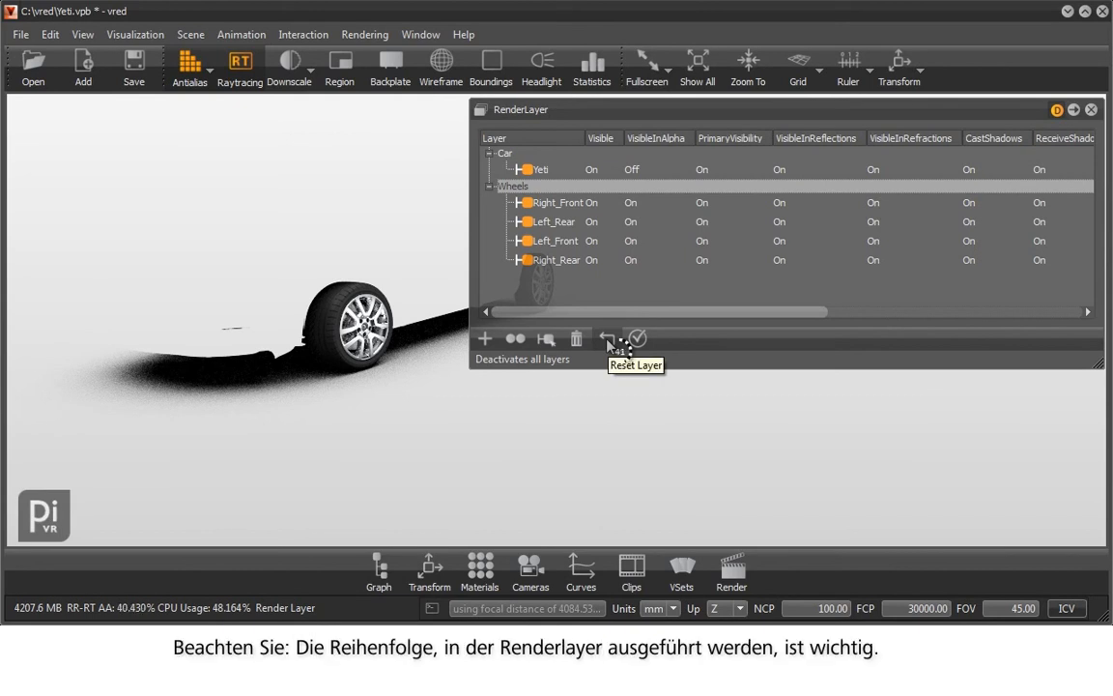
Reset the render layers, and activate the Car layer first and the Wheels layer second
{"action": "left_click", "coordinate": [607, 339]}
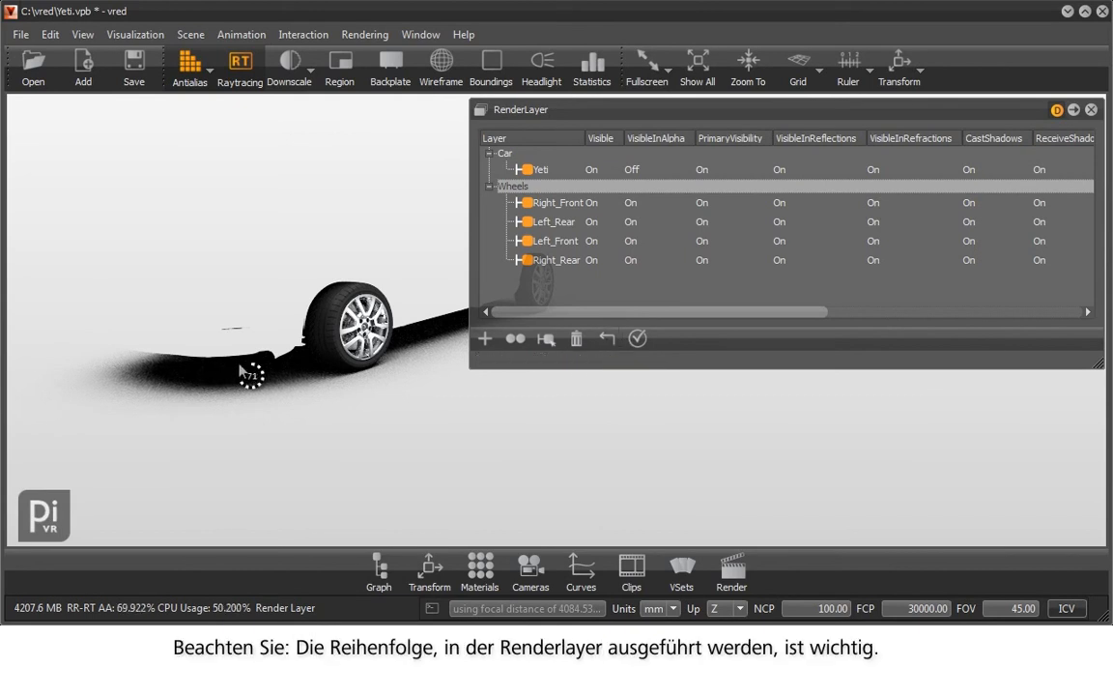
{"action": "left_click_drag", "start_coordinate": [522, 395], "coordinate": [292, 389]}
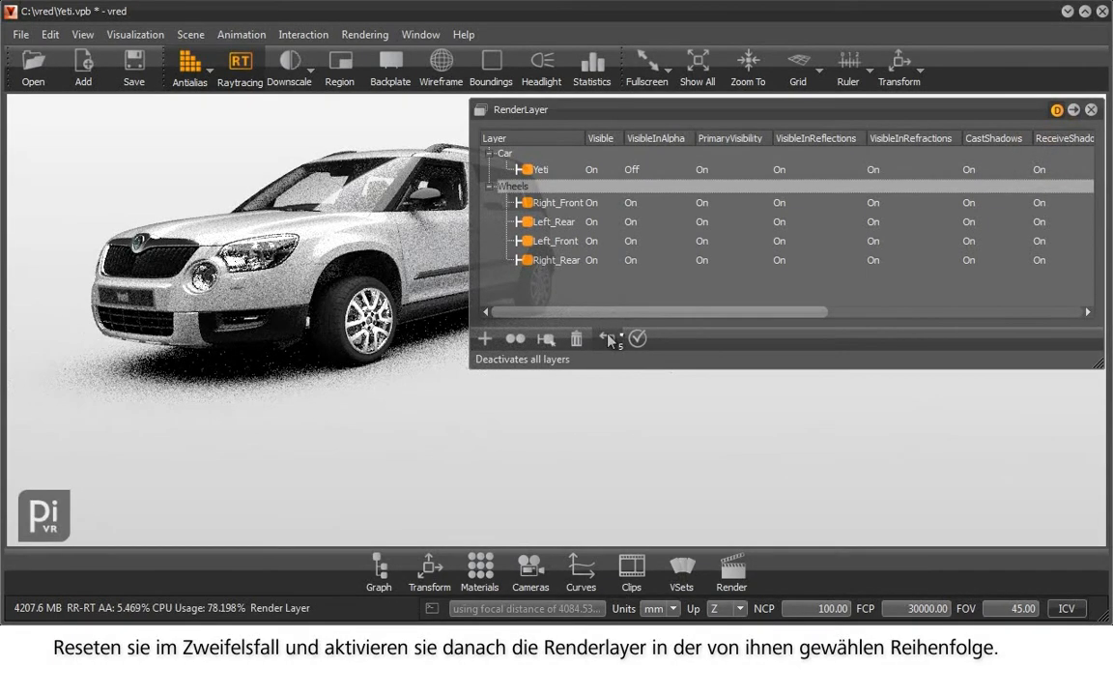
{"action": "left_click", "coordinate": [523, 155]}
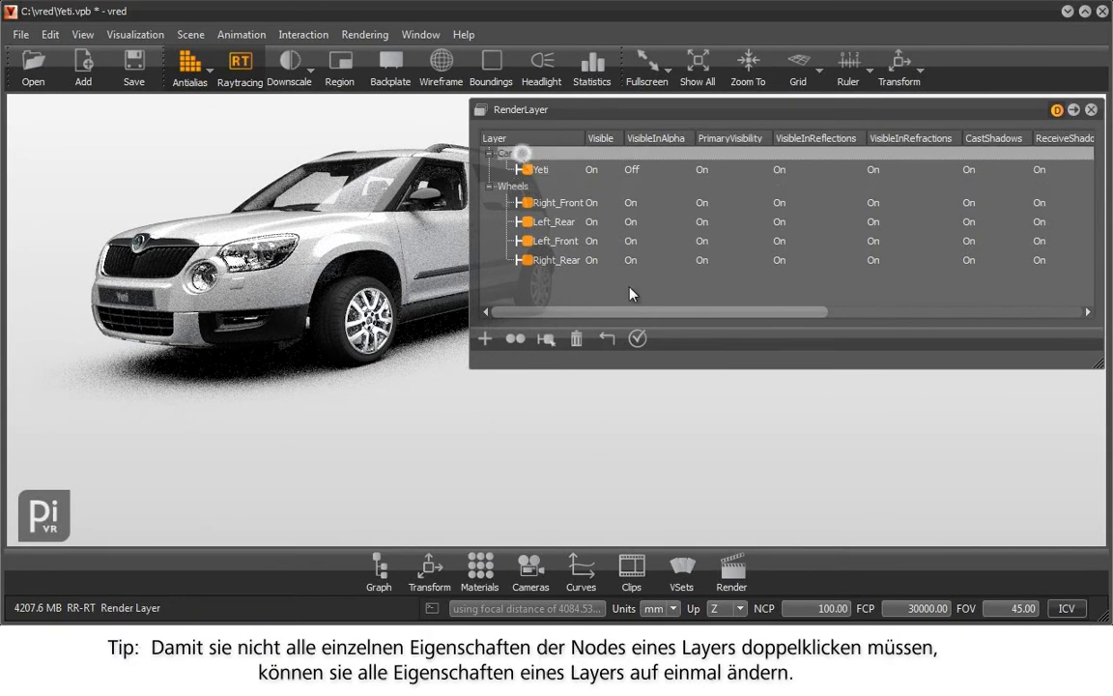
{"action": "left_click", "coordinate": [637, 338]}
{"action": "left_click", "coordinate": [526, 187]}
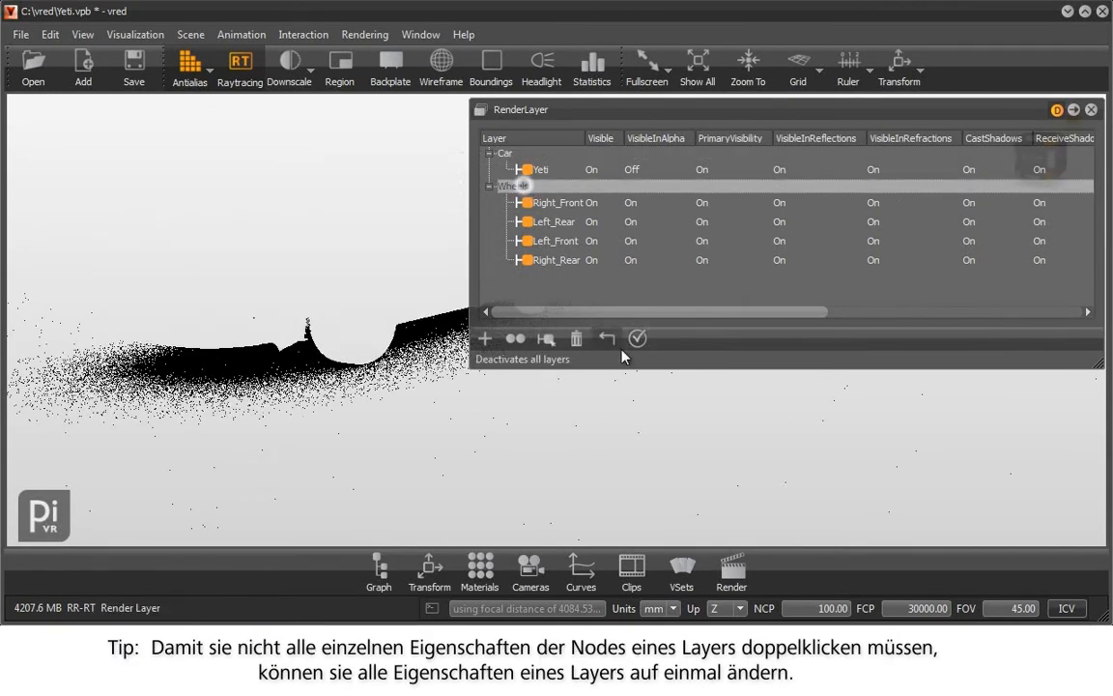
{"action": "left_click", "coordinate": [638, 340]}
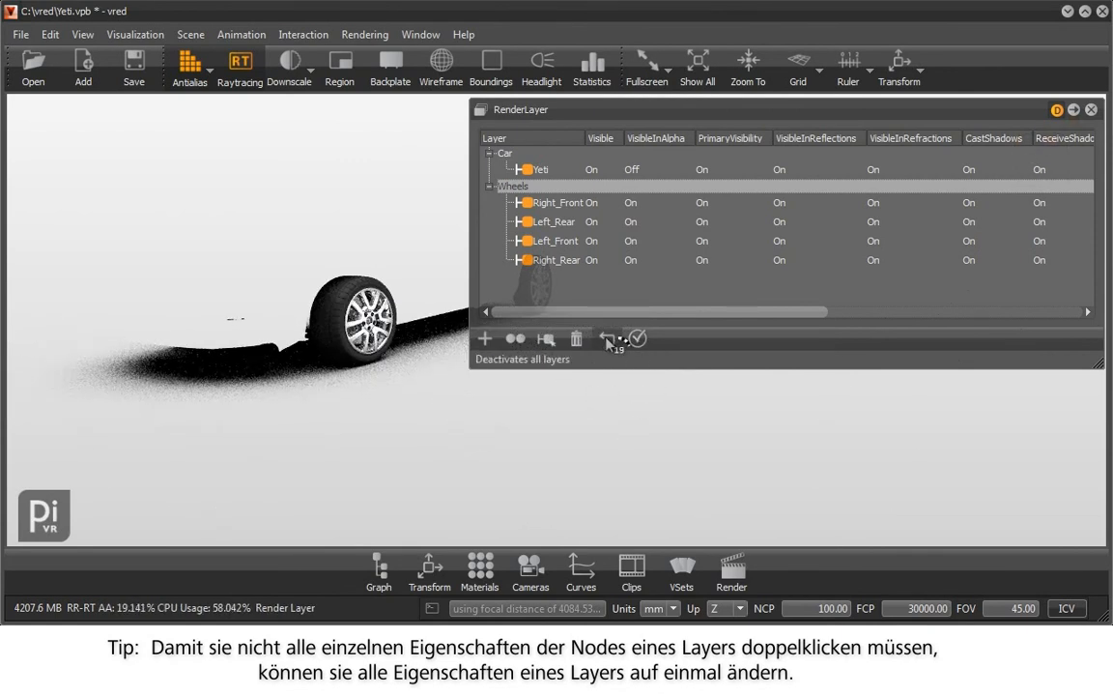
Reset the layers, apply Visible in Alpha on and Primary Visibility off to all Wheels nodes at once, and activate the Wheels layer
{"action": "left_click", "coordinate": [607, 338]}
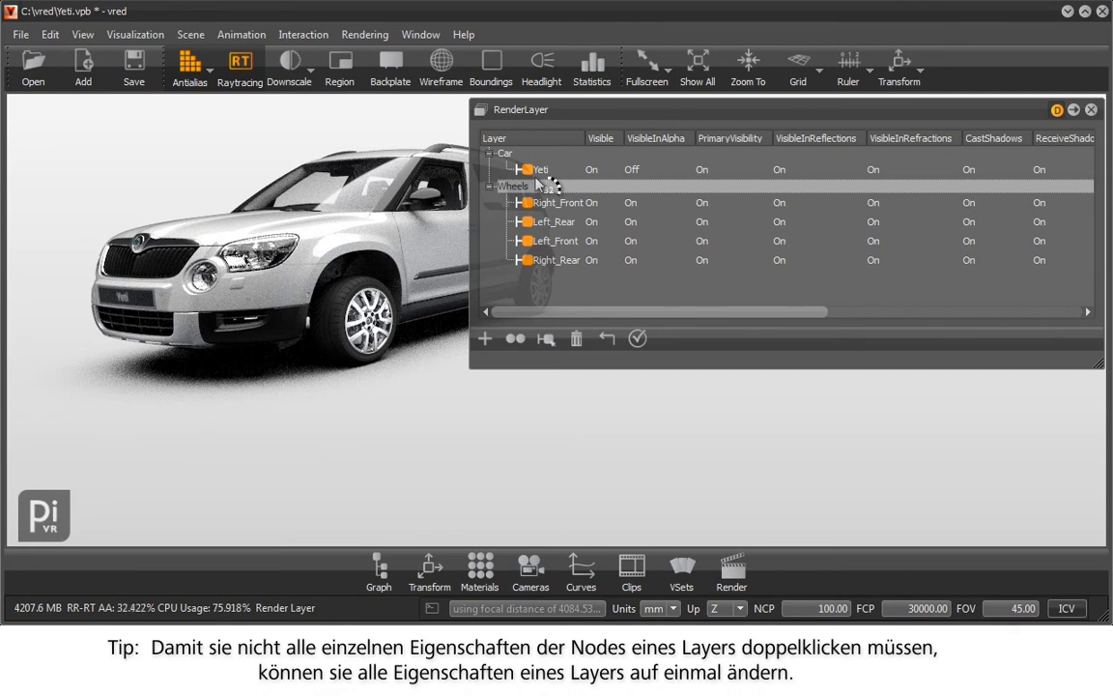
{"action": "left_click_drag", "start_coordinate": [538, 183], "coordinate": [536, 191]}
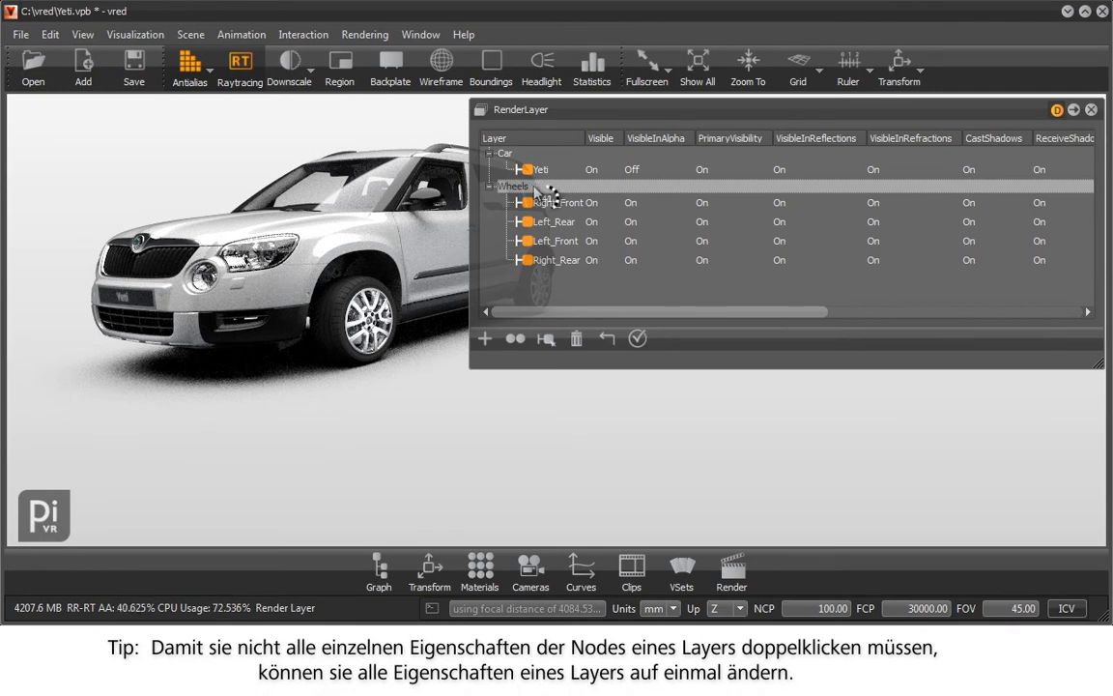
{"action": "right_click", "coordinate": [536, 190]}
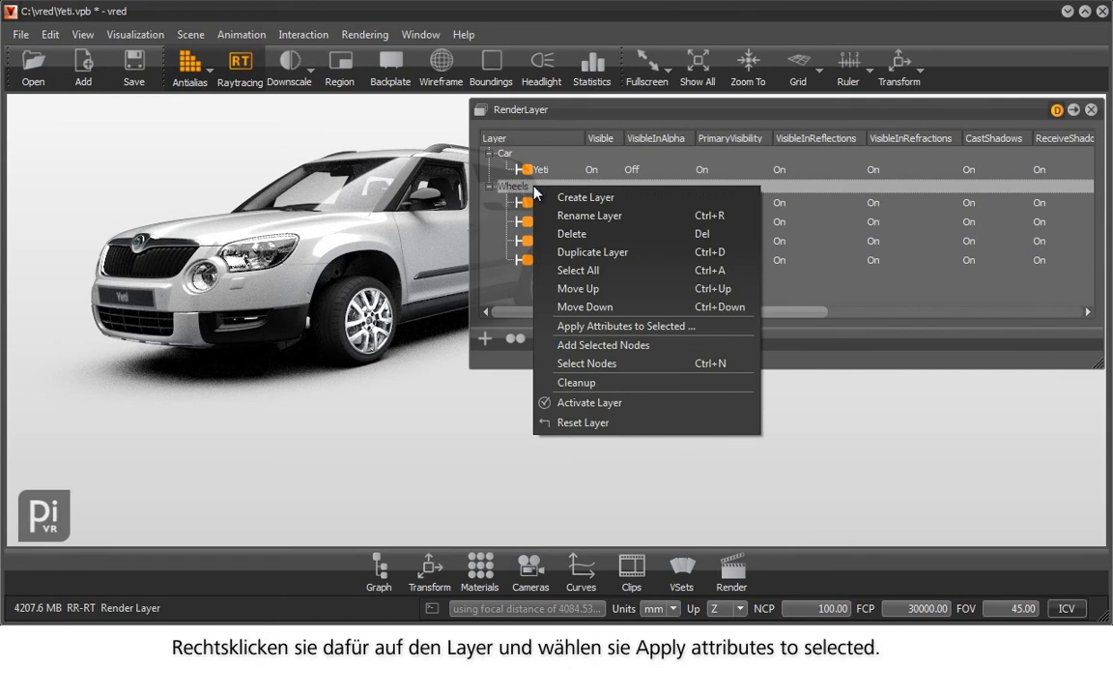
{"action": "left_click", "coordinate": [546, 326]}
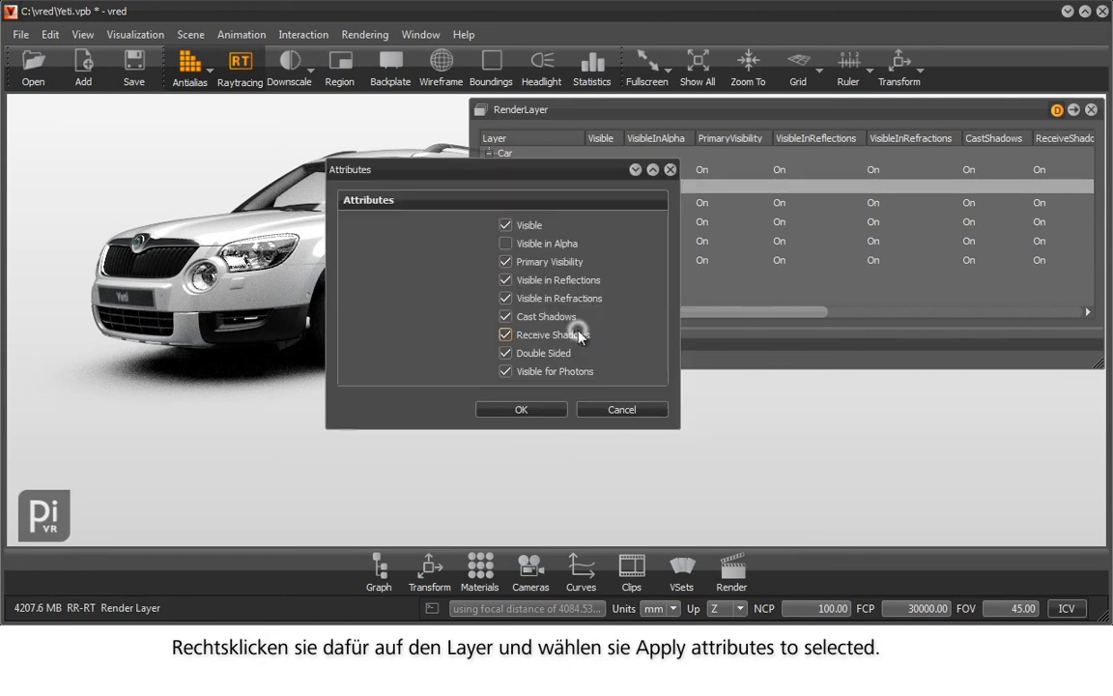
{"action": "left_click", "coordinate": [539, 245]}
{"action": "left_click", "coordinate": [542, 267]}
{"action": "left_click", "coordinate": [529, 412]}
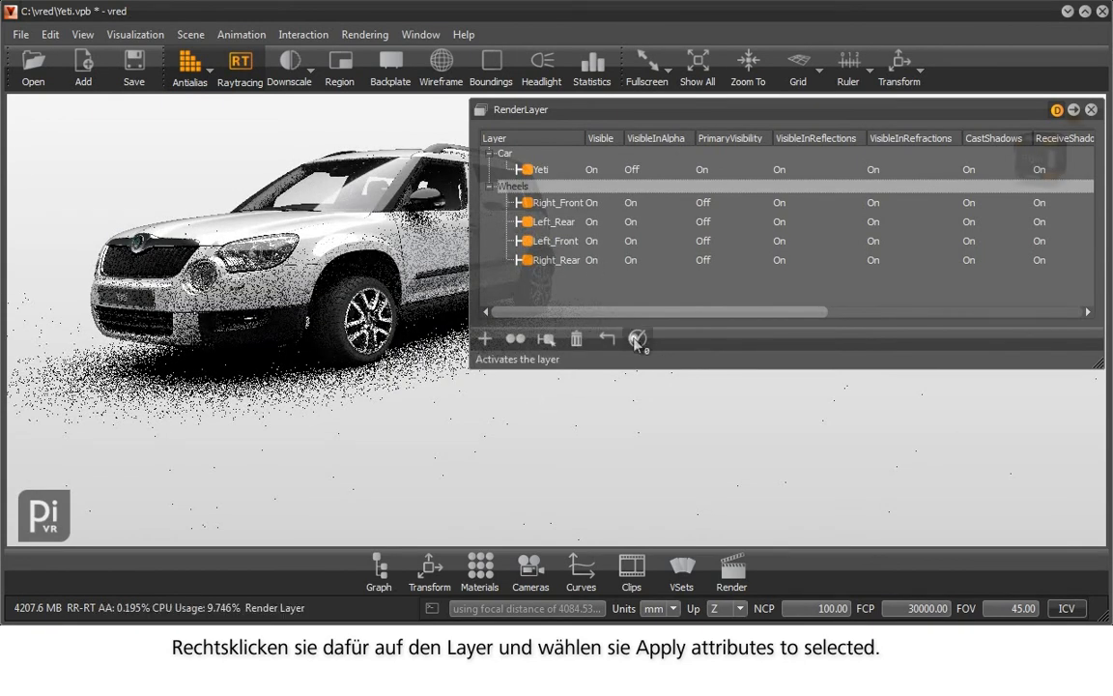
{"action": "left_click_drag", "start_coordinate": [270, 353], "coordinate": [341, 397]}
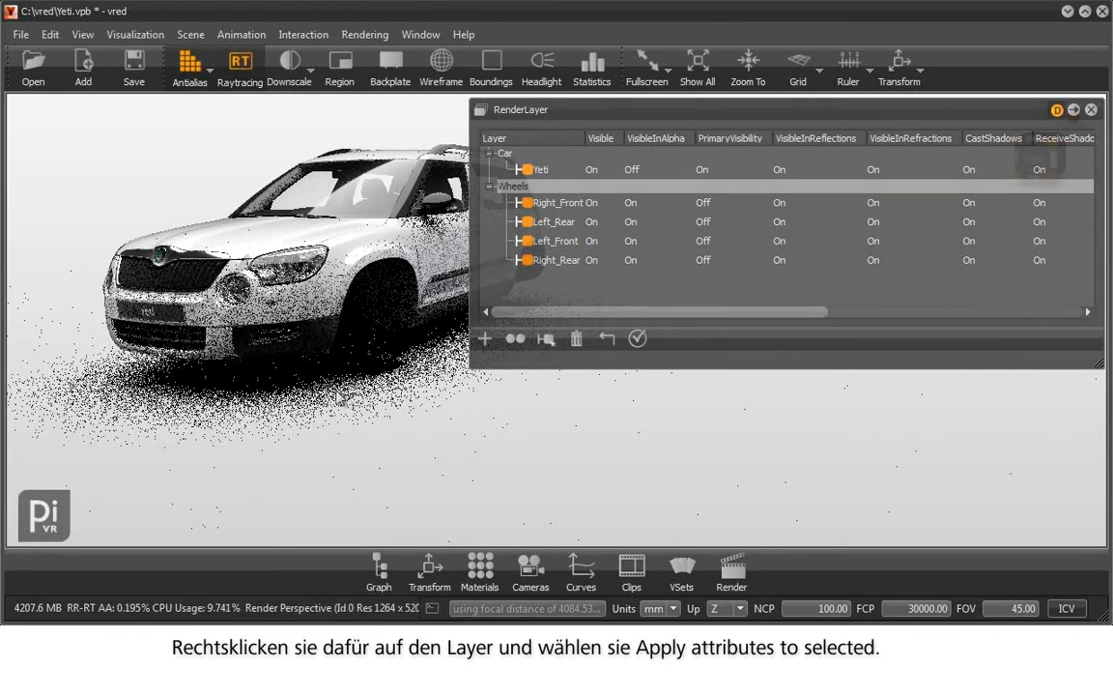